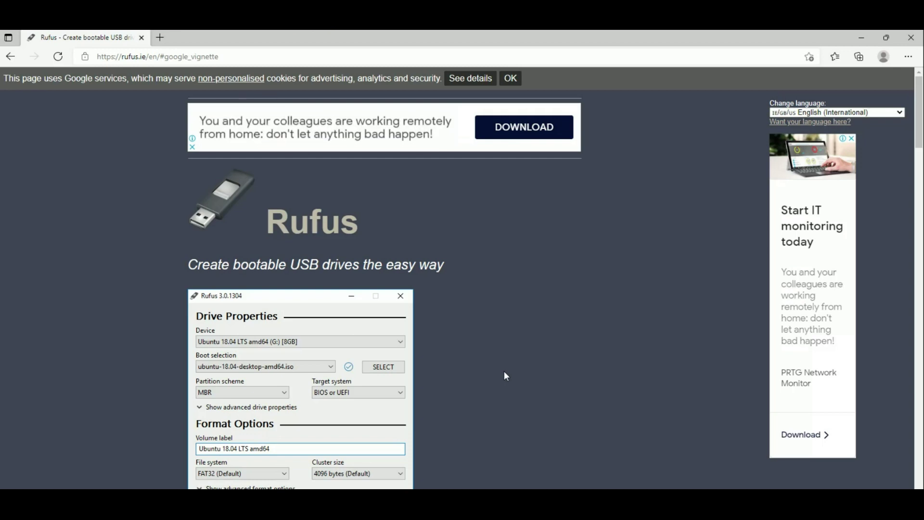
- Scroll down the rufus.ie page toward the Download section
scroll(505, 376, "down", 10)
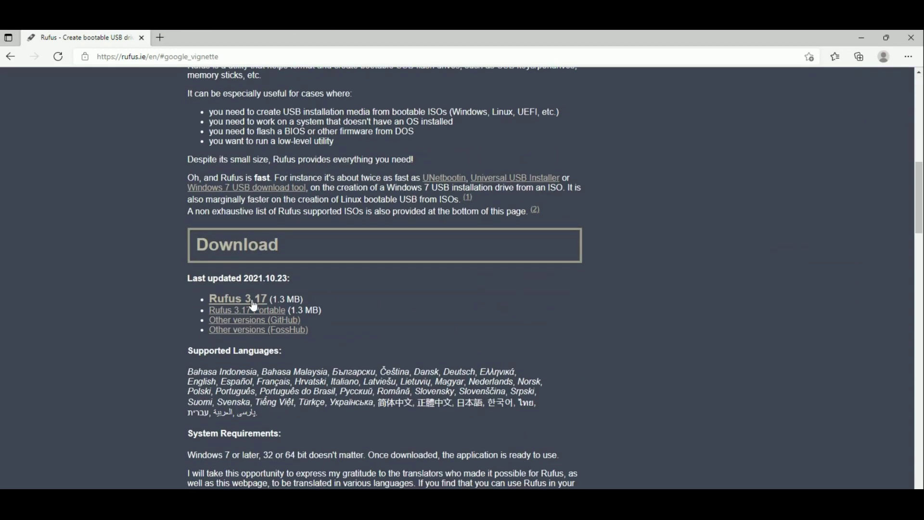
- Download Rufus 3.17 and launch rufus-3.17.exe from the Downloads list
left_click(250, 303)
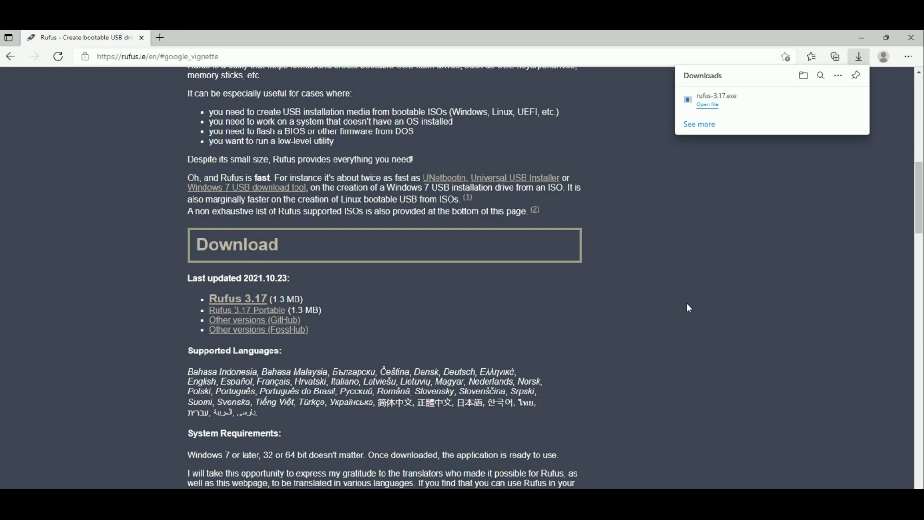
left_click(708, 106)
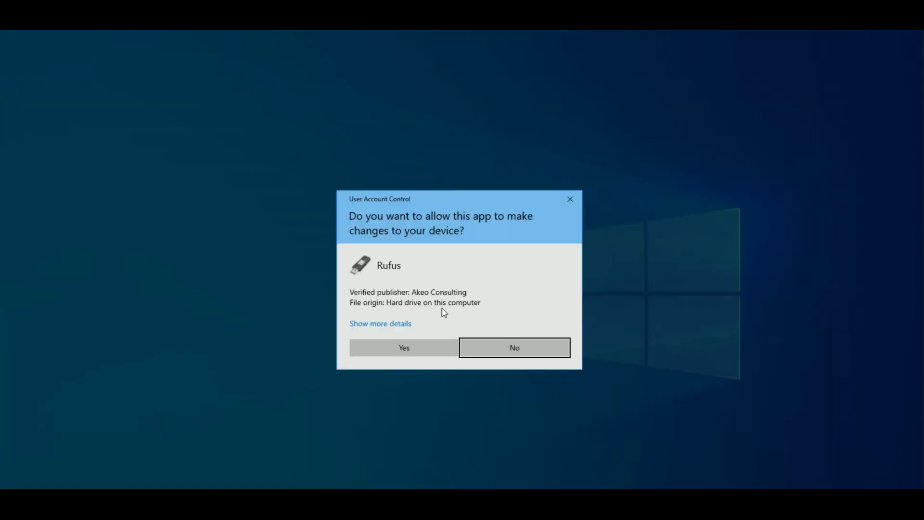
- Allow Rufus to run and select the 16 GB Win (E:) drive as the target device
left_click(430, 349)
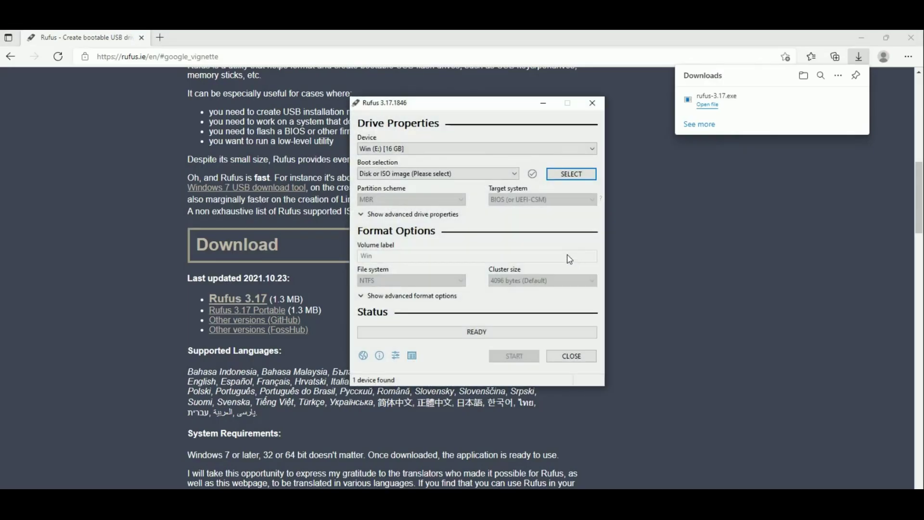
left_click_drag(455, 111, 387, 119)
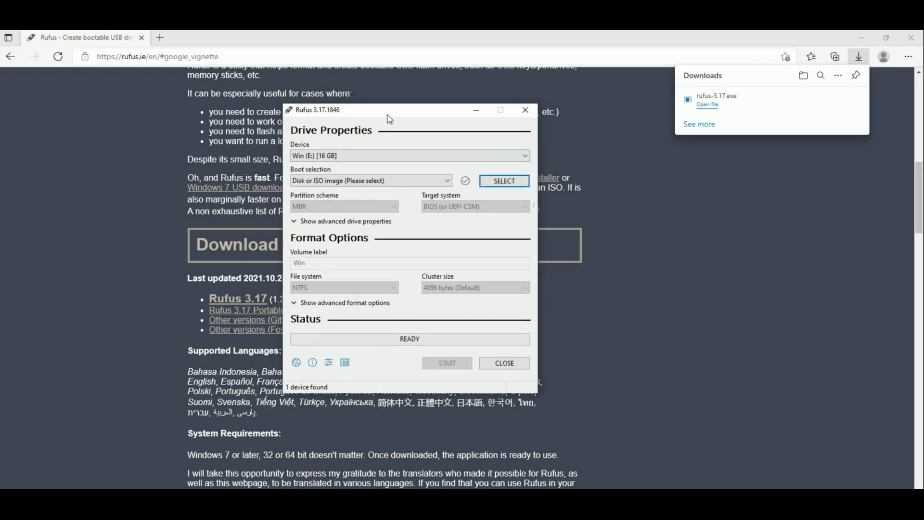
left_click(395, 156)
left_click(389, 166)
- Load Windows.iso from the Desktop as the boot image
left_click(495, 182)
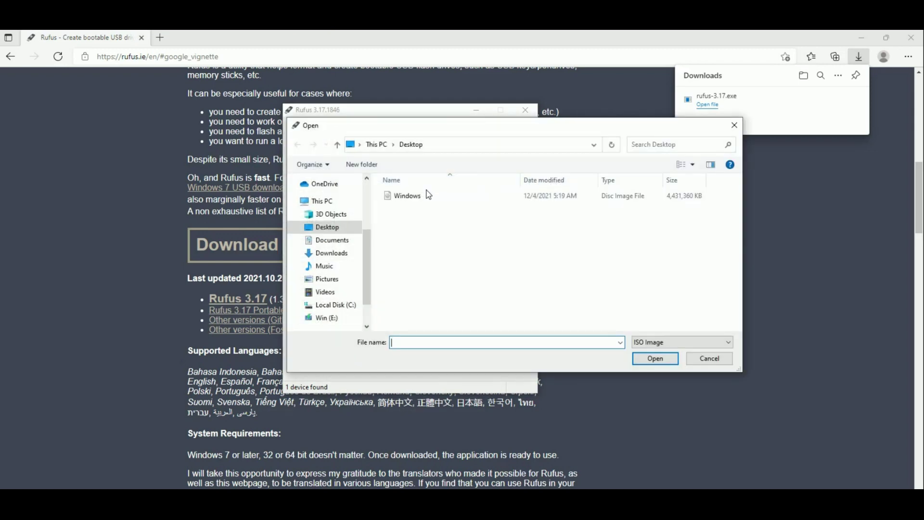
left_click(426, 195)
left_click_drag(450, 133, 441, 178)
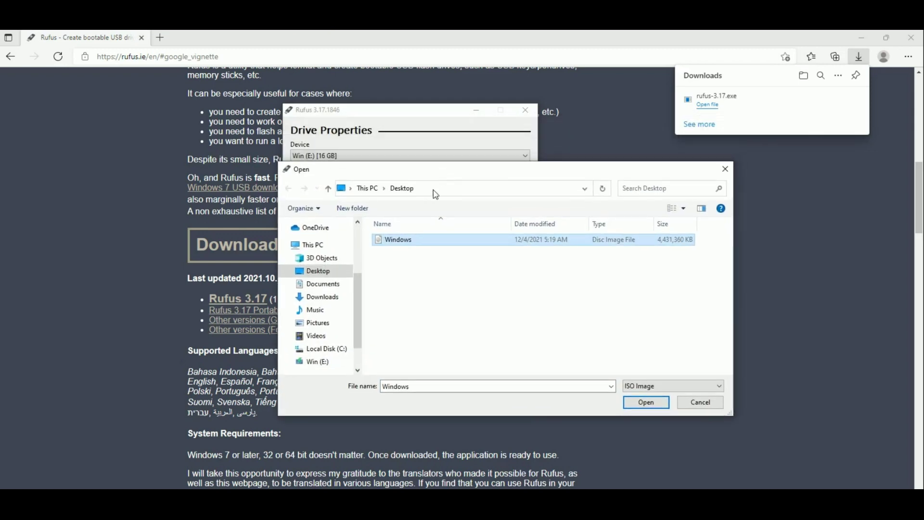
double_click(418, 244)
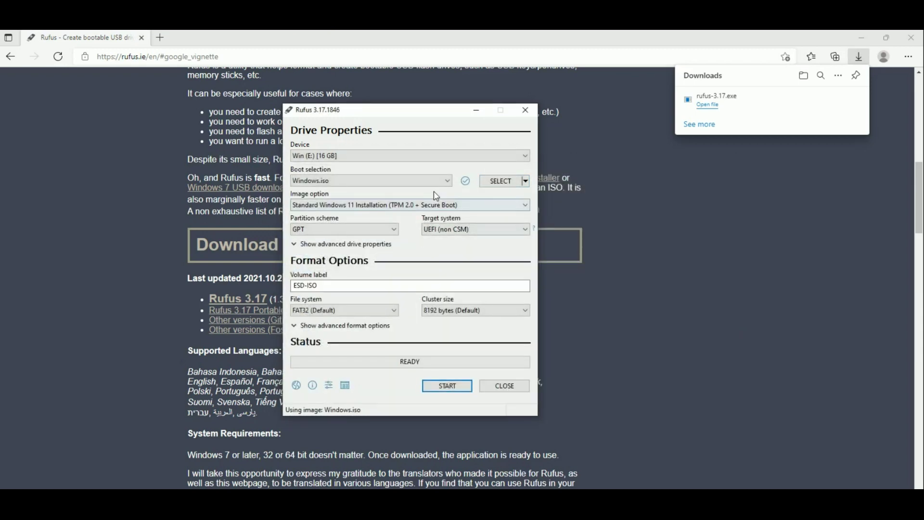
- Choose Extended Windows 11 Installation (no TPM / no Secure Boot) and keep the partition scheme on GPT
left_click(425, 203)
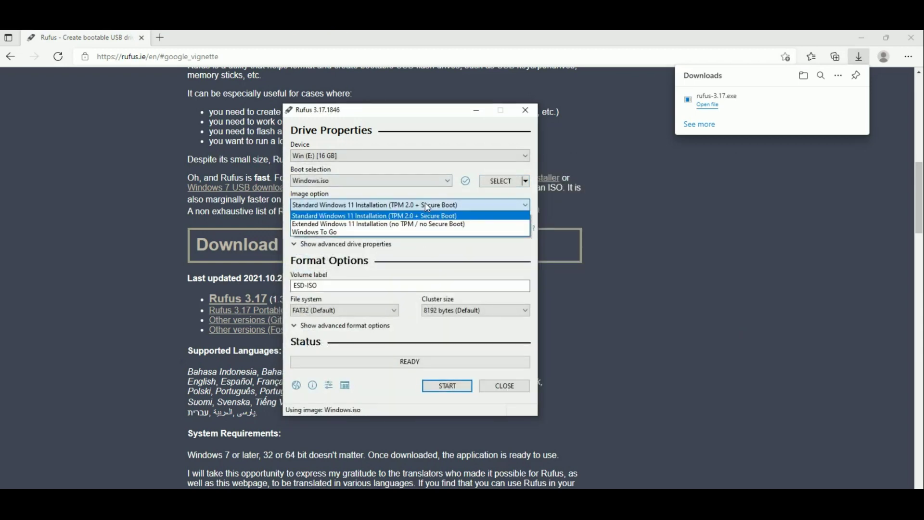
left_click(416, 224)
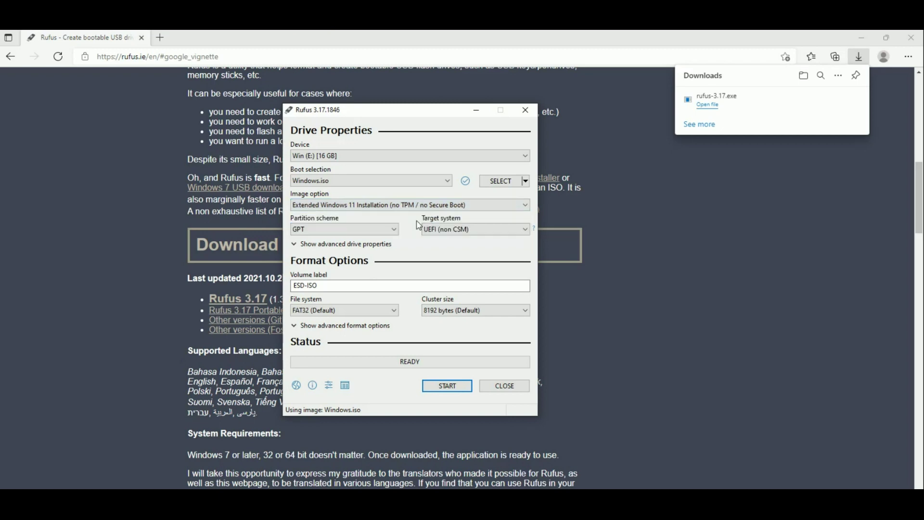
left_click(395, 229)
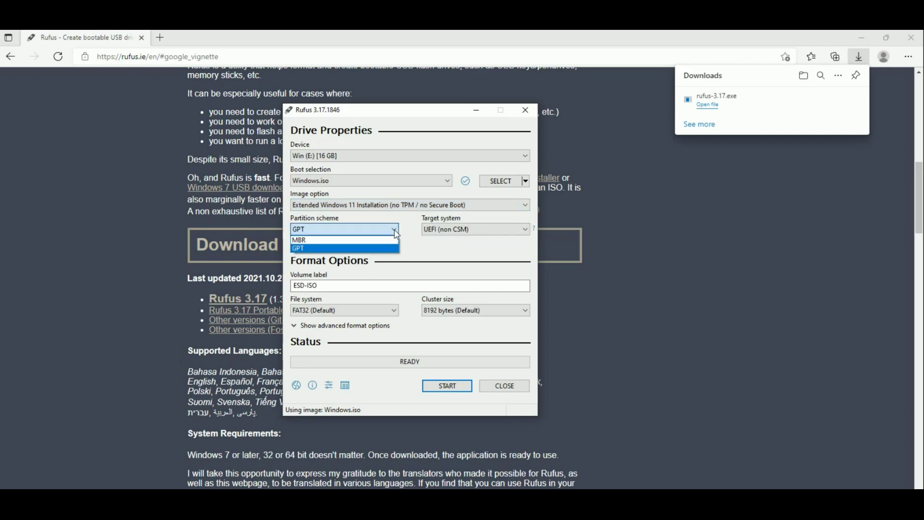
left_click(390, 239)
left_click(392, 229)
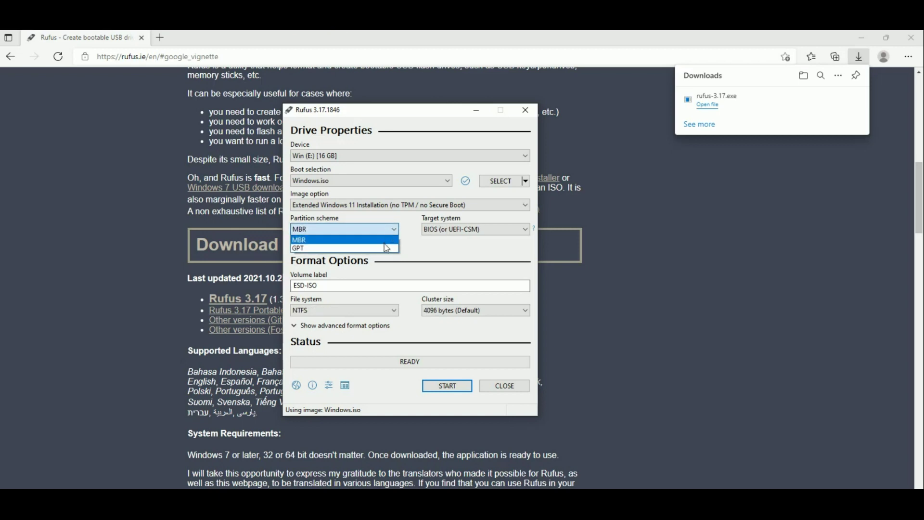
left_click(386, 248)
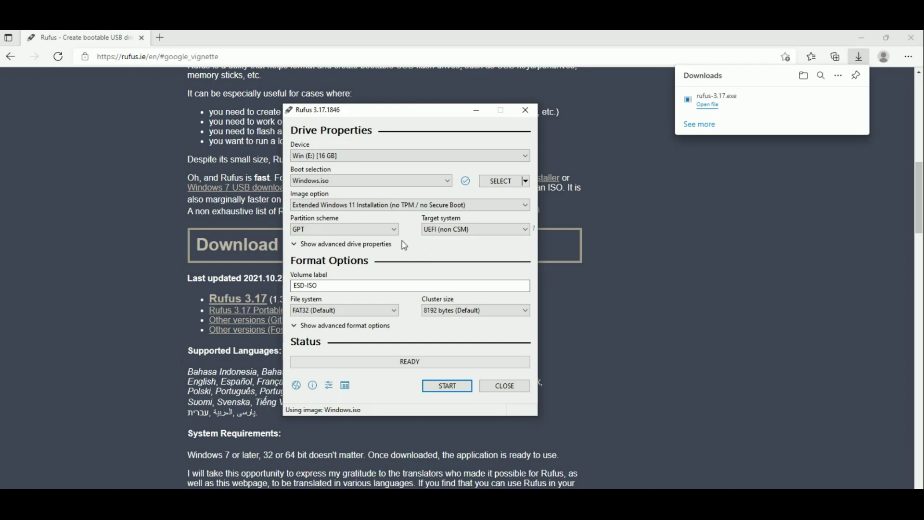
left_click(391, 231)
left_click(392, 231)
key("super+x")
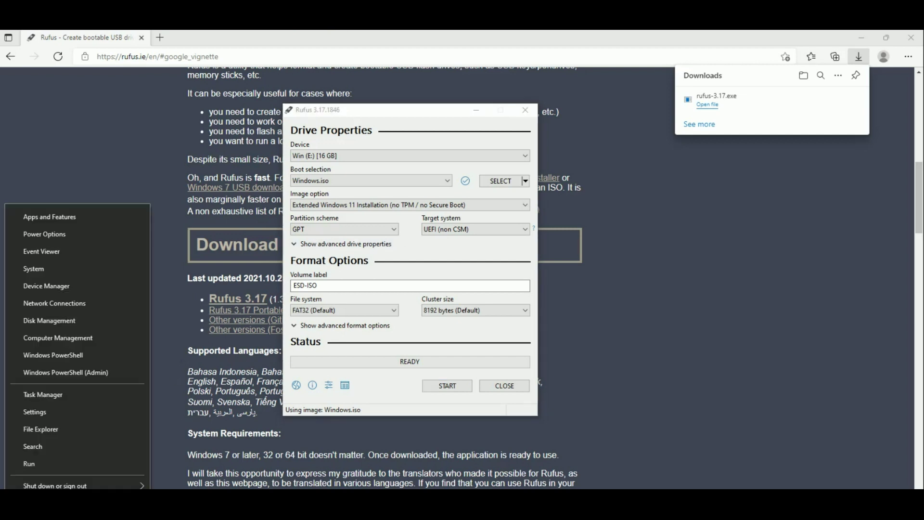
left_click(66, 327)
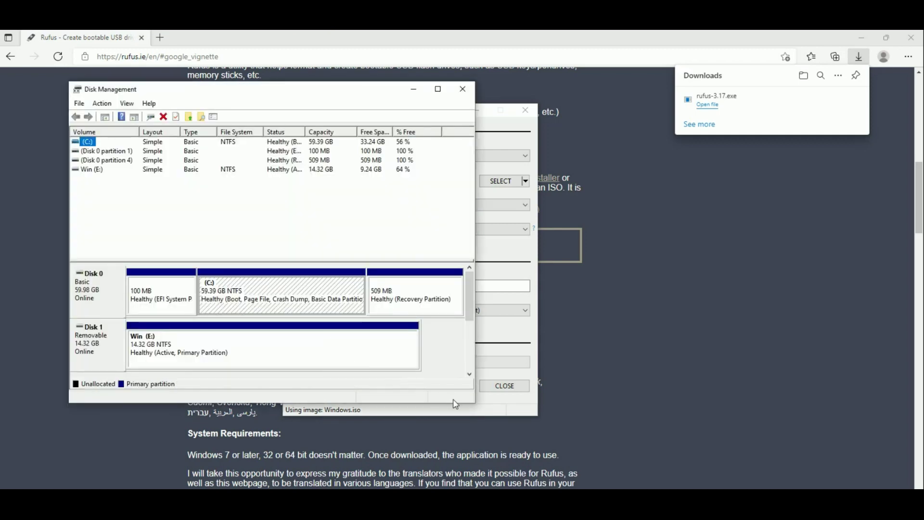
left_click_drag(474, 402, 614, 484)
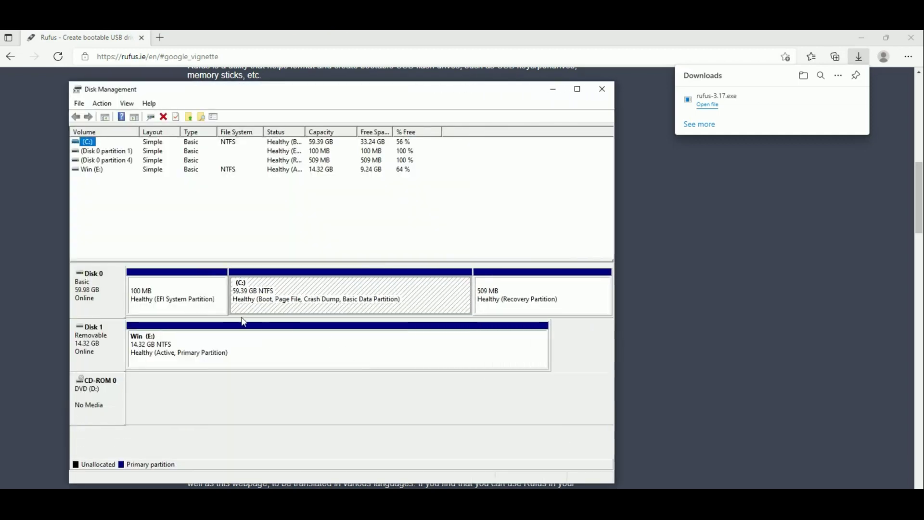
right_click(107, 298)
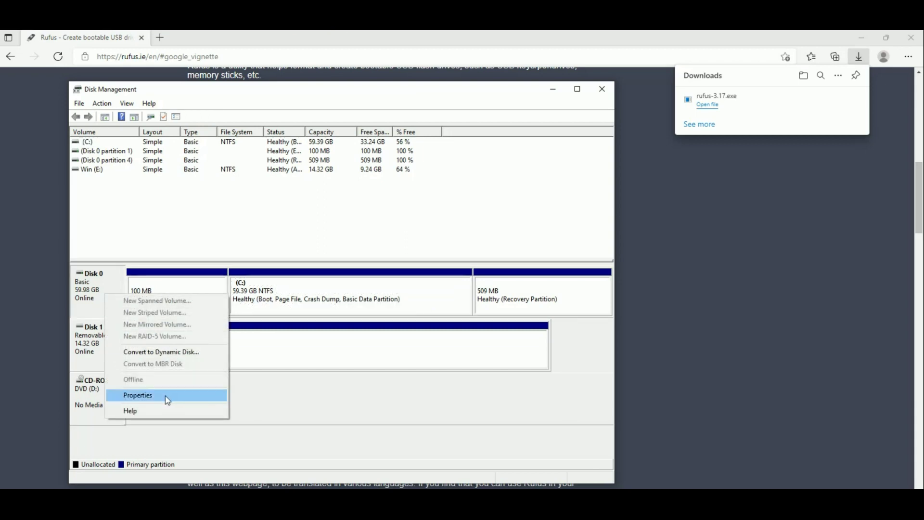
left_click(168, 400)
left_click_drag(166, 96, 214, 119)
left_click(174, 135)
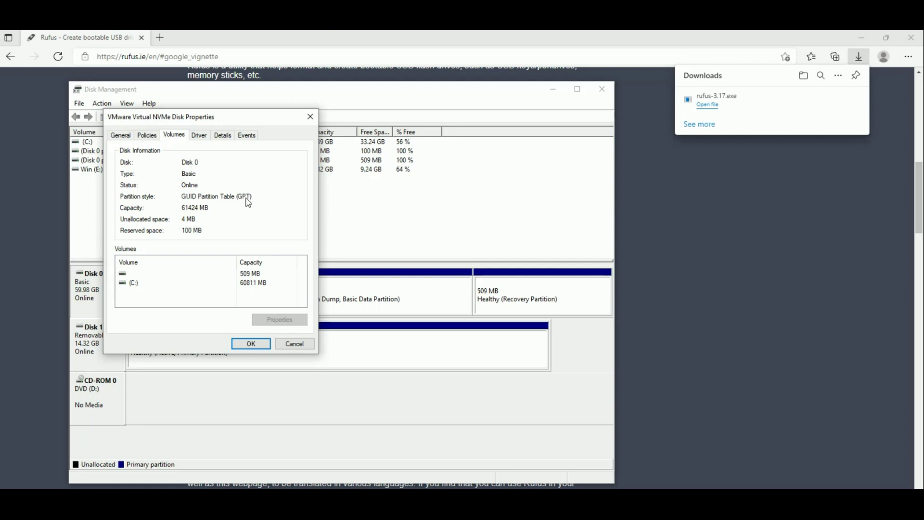
left_click(310, 117)
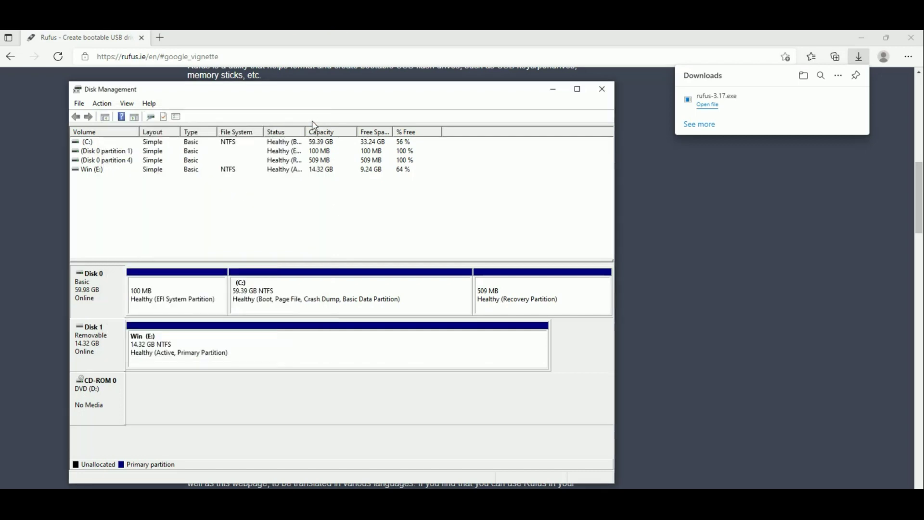
left_click(601, 89)
left_click_drag(432, 119, 416, 113)
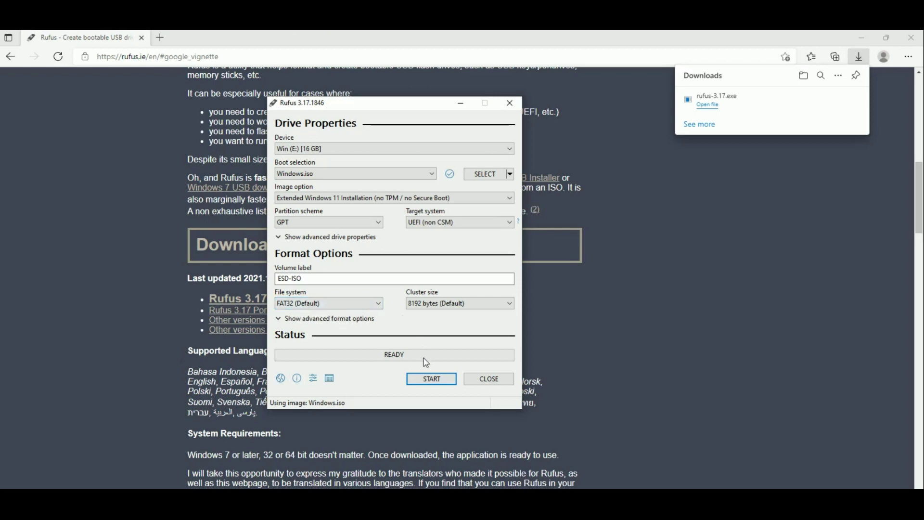
- Write the Extended Windows 11 image to the drive, confirming the erase warning, then close Rufus
left_click(427, 380)
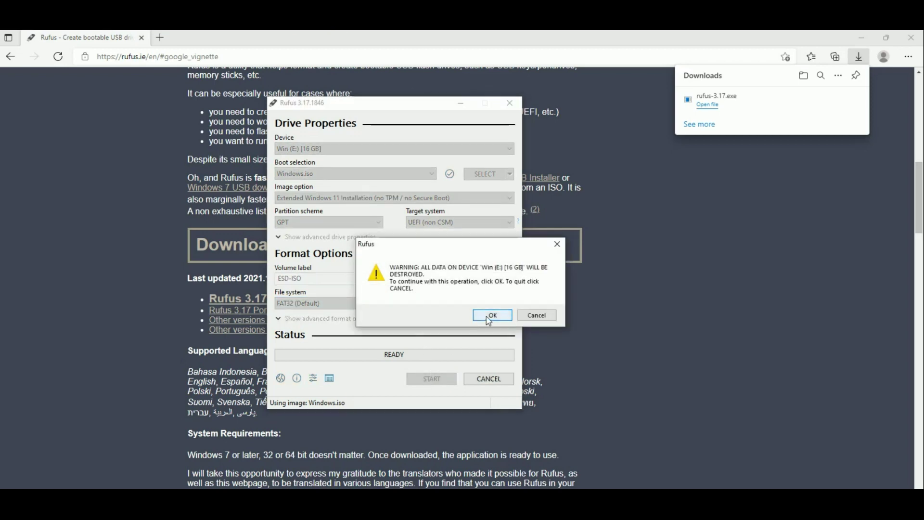
left_click_drag(460, 250, 452, 251)
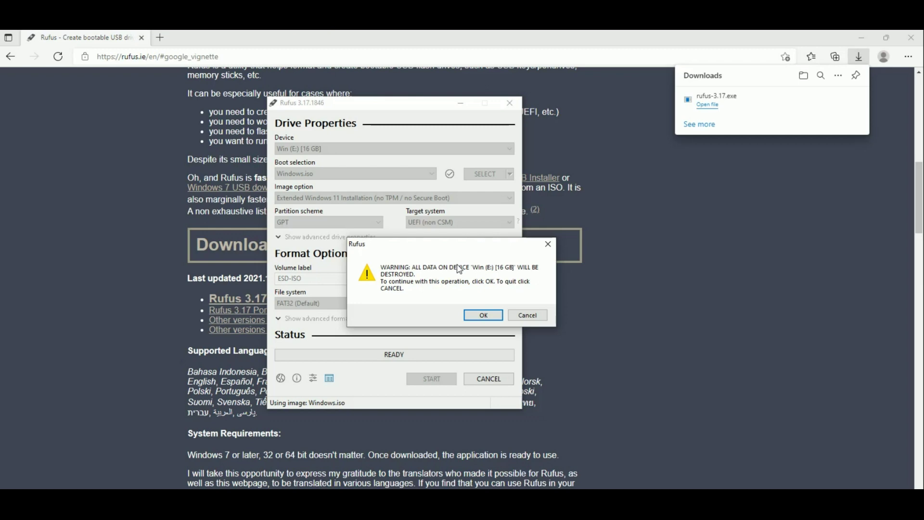
left_click(481, 314)
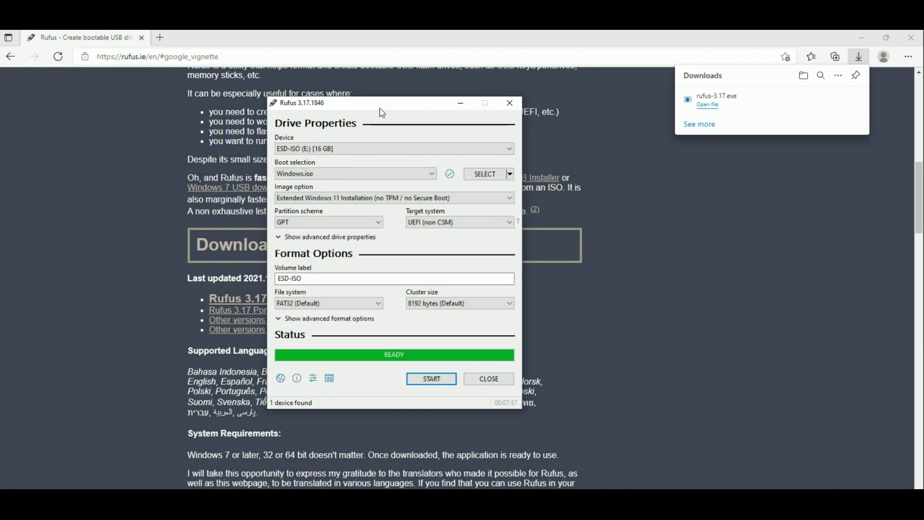
left_click(495, 380)
left_click(551, 331)
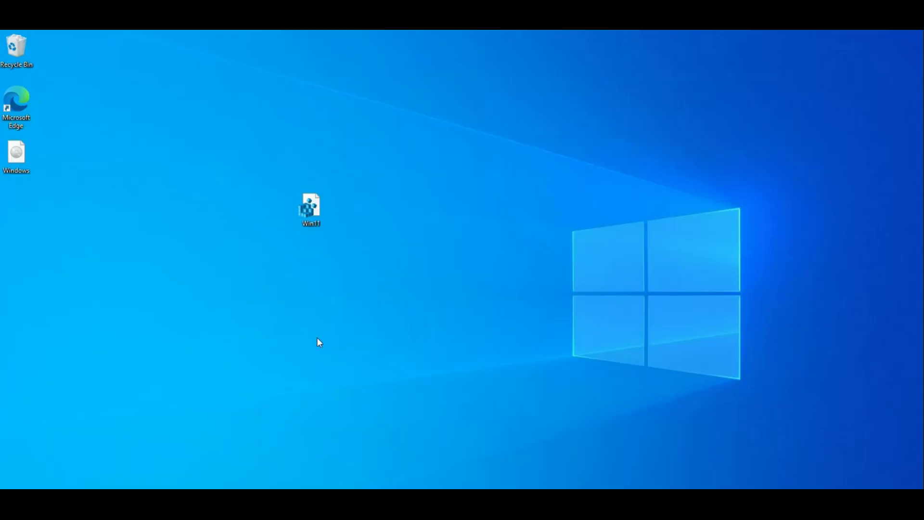
- Copy the Win11 registration file and paste it into the root of ESD-ISO (E:)
right_click(317, 204)
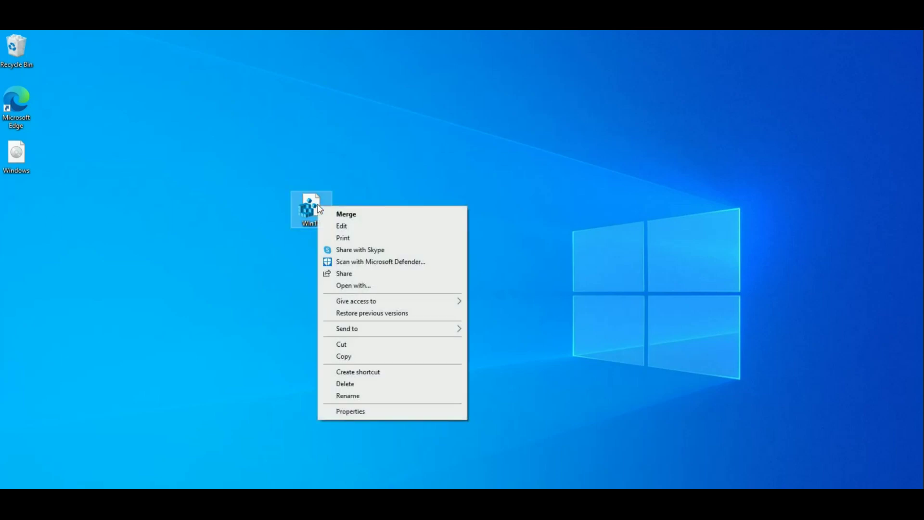
left_click(383, 355)
key("super+e")
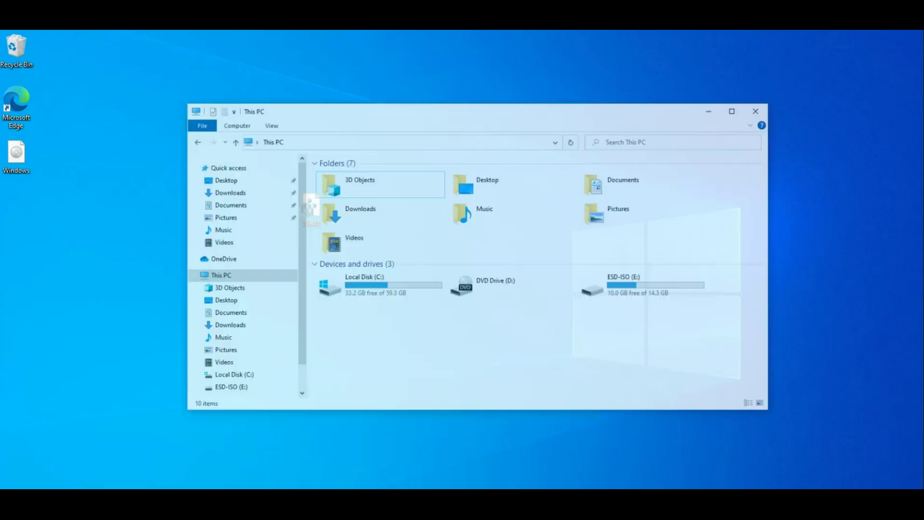
double_click(698, 278)
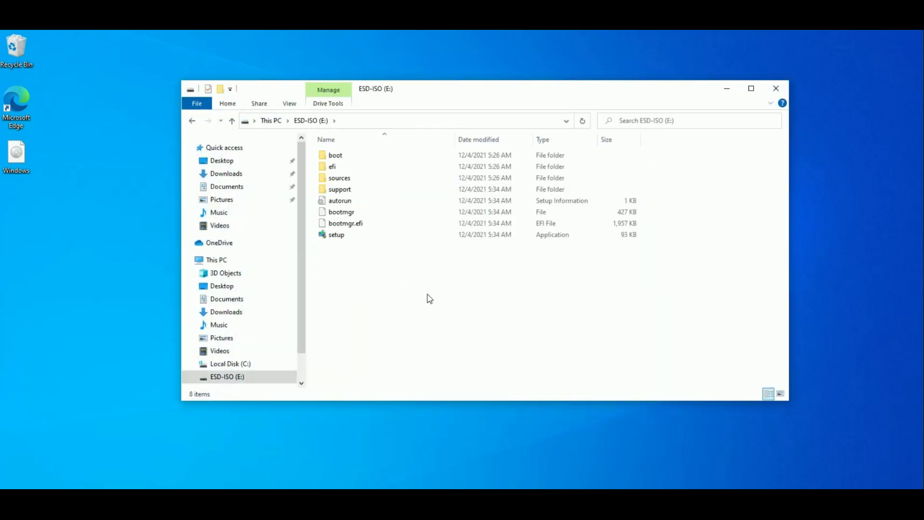
right_click(428, 295)
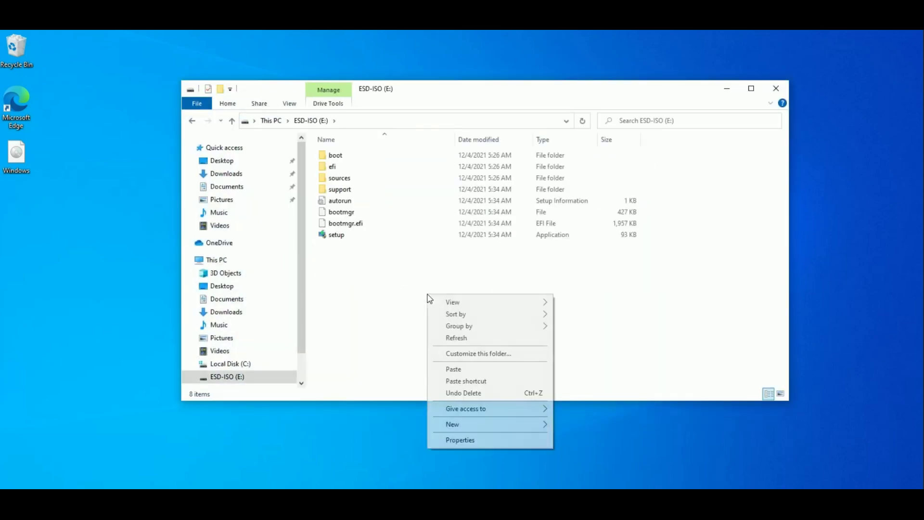
left_click(453, 369)
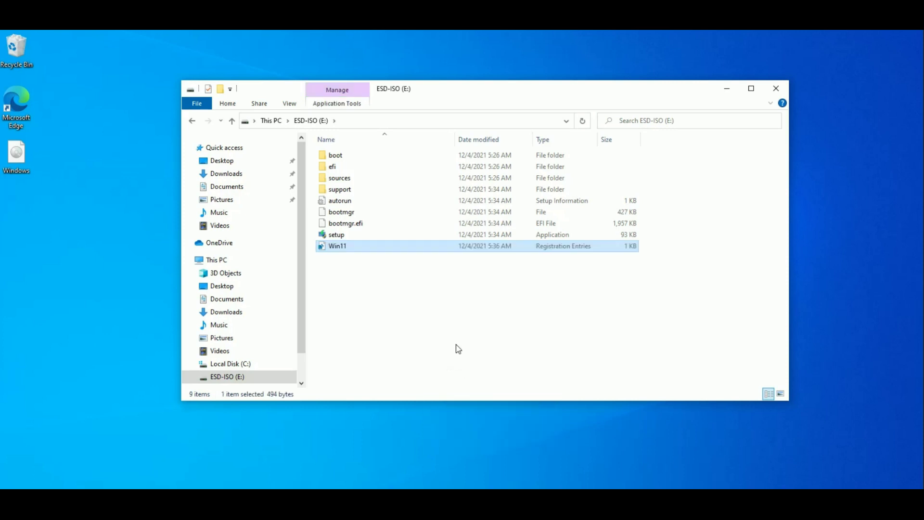
left_click(430, 290)
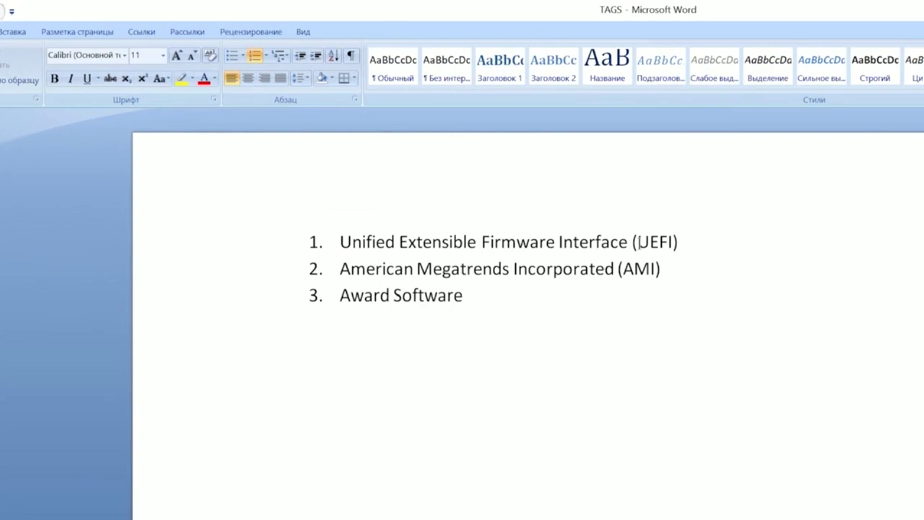
left_click_drag(638, 242, 676, 248)
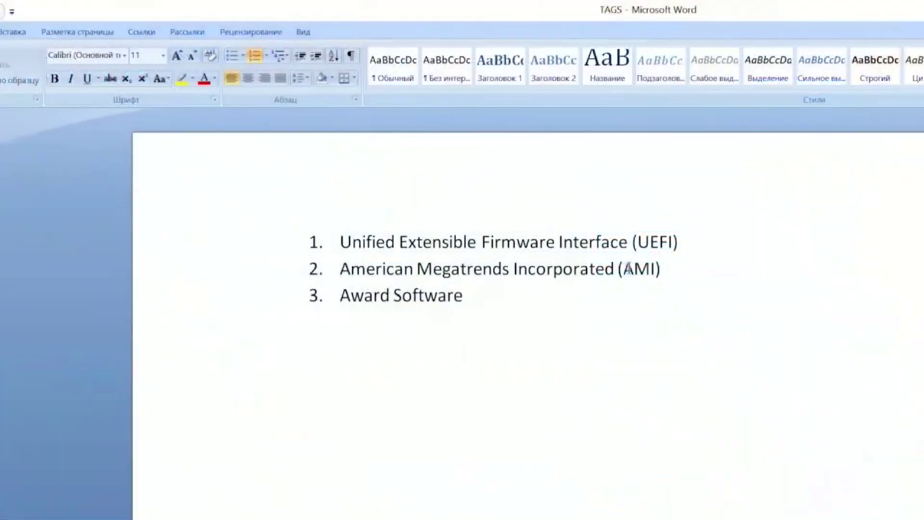
left_click_drag(623, 269, 653, 270)
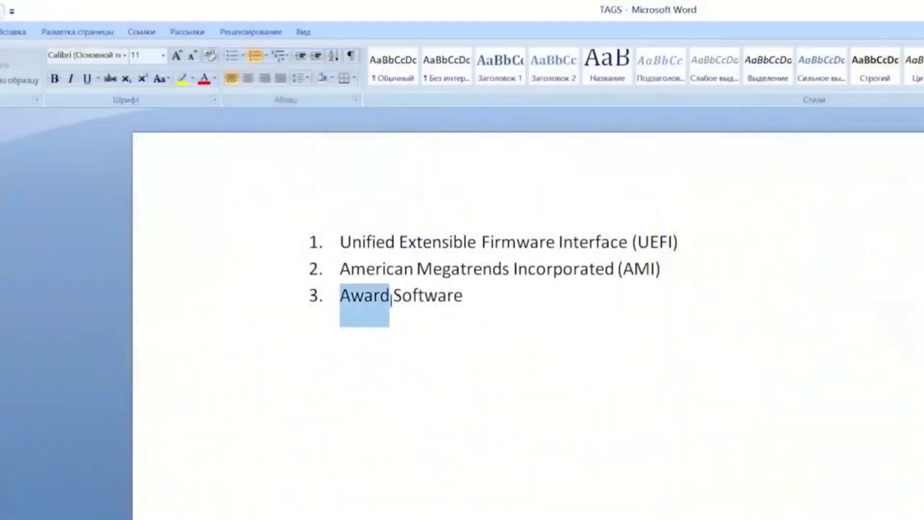
left_click(463, 298)
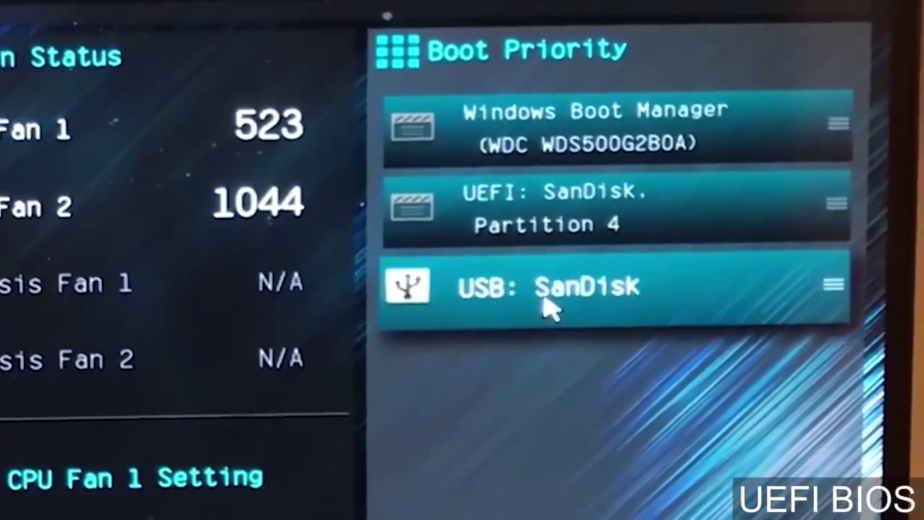
- Move USB: SanDisk to the top of Boot Priority and cancel the save-and-exit prompt
left_click_drag(594, 322, 588, 184)
left_click_drag(533, 192, 534, 189)
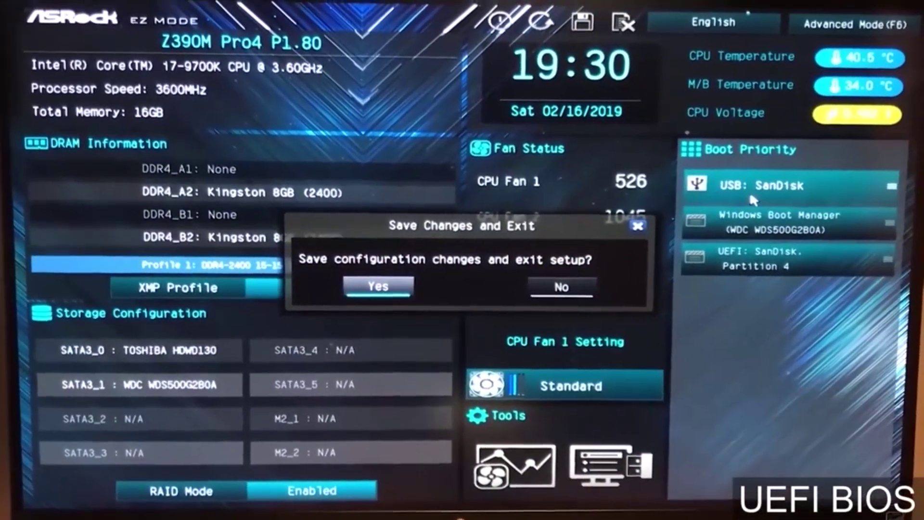
key("Escape")
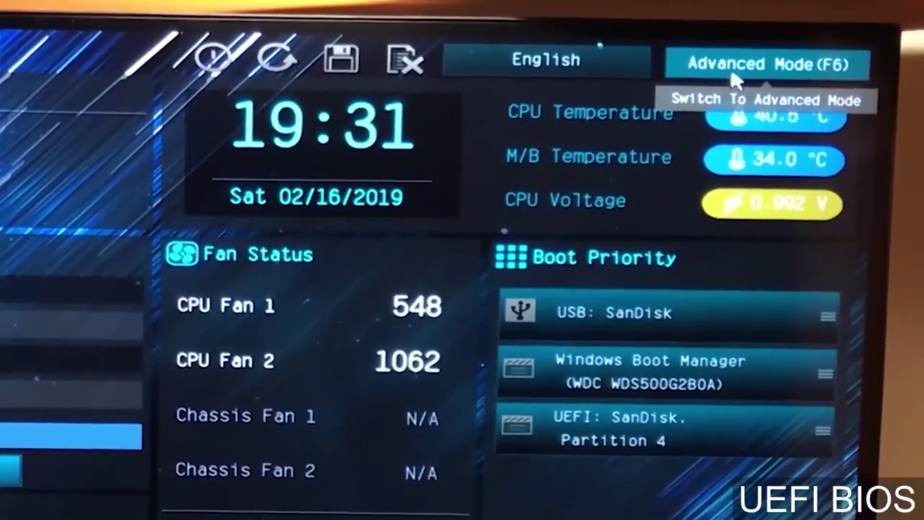
- In Advanced Mode's Boot tab, set Boot Option #1 to UEFI: SanDisk, Partition 4, then save and exit
left_click(729, 67)
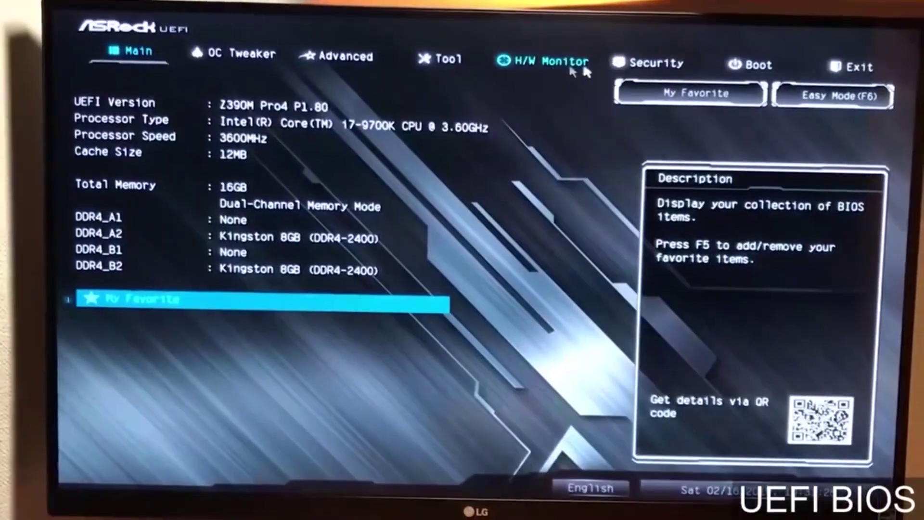
left_click(741, 72)
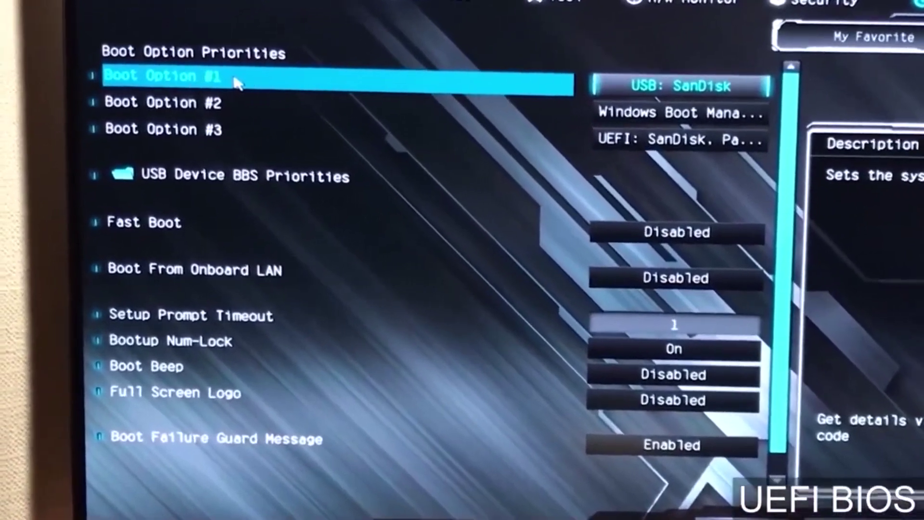
left_click(200, 94)
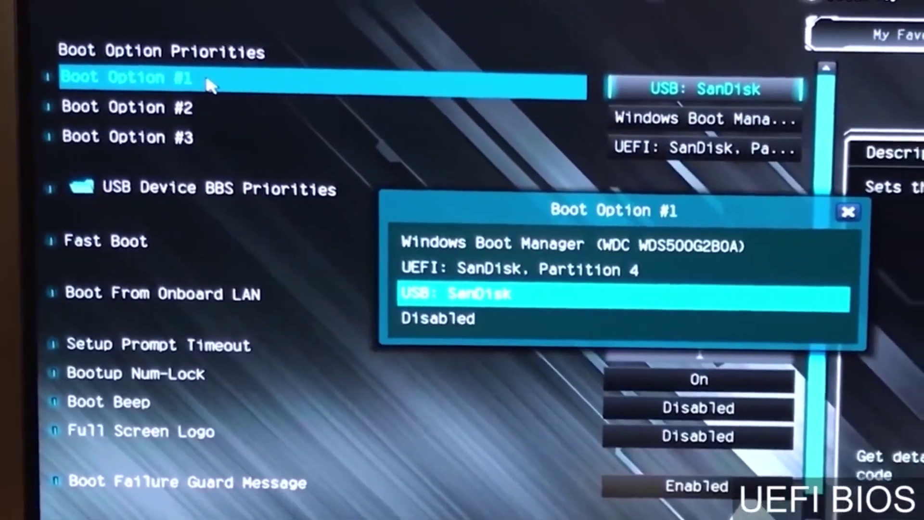
key("Up")
key("Down")
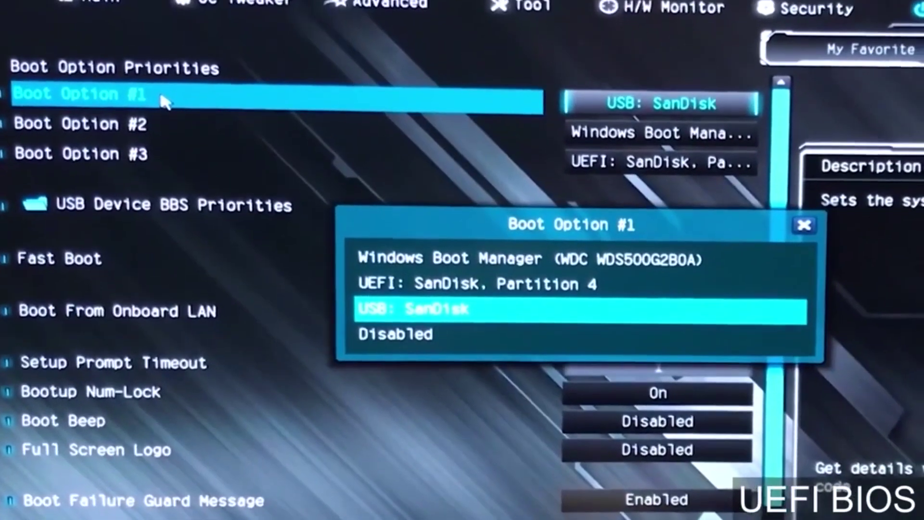
key("Up")
key("Return")
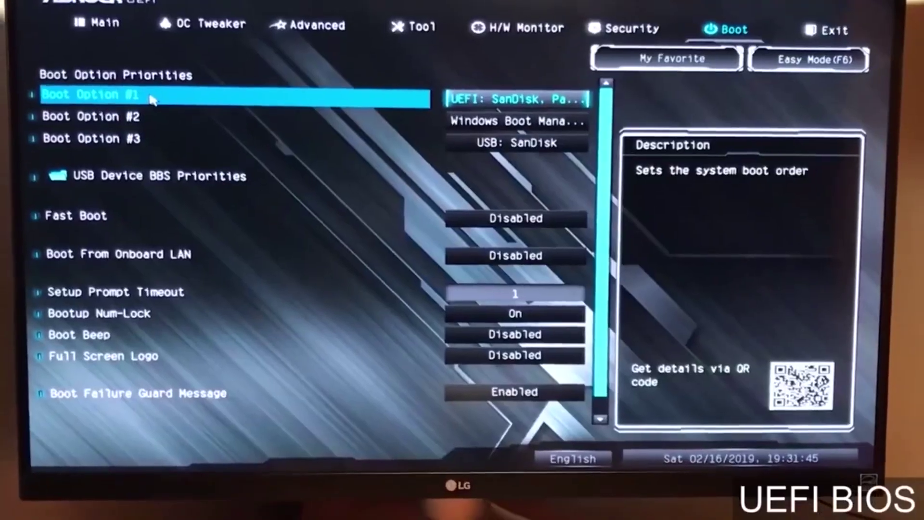
key("F10")
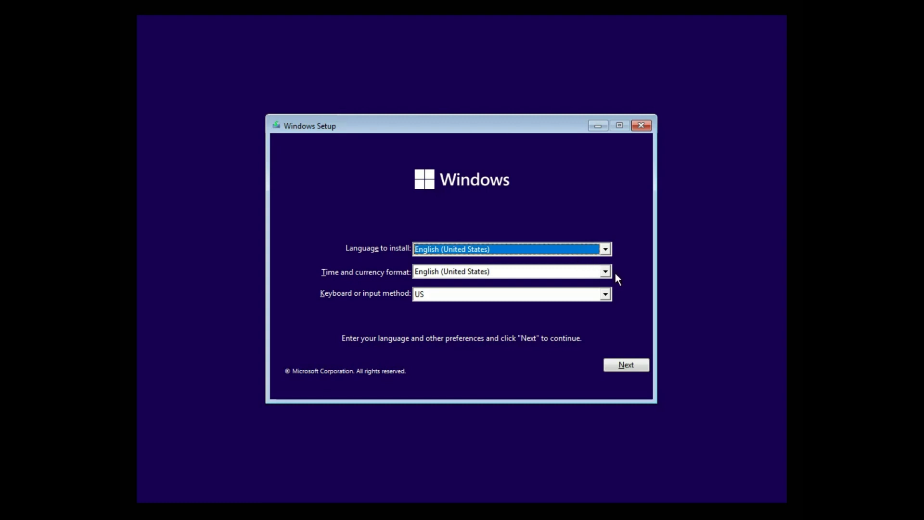
- Begin installing Windows 11 Pro without a product key, returning from the unsupported-PC error to the edition list
left_click(631, 367)
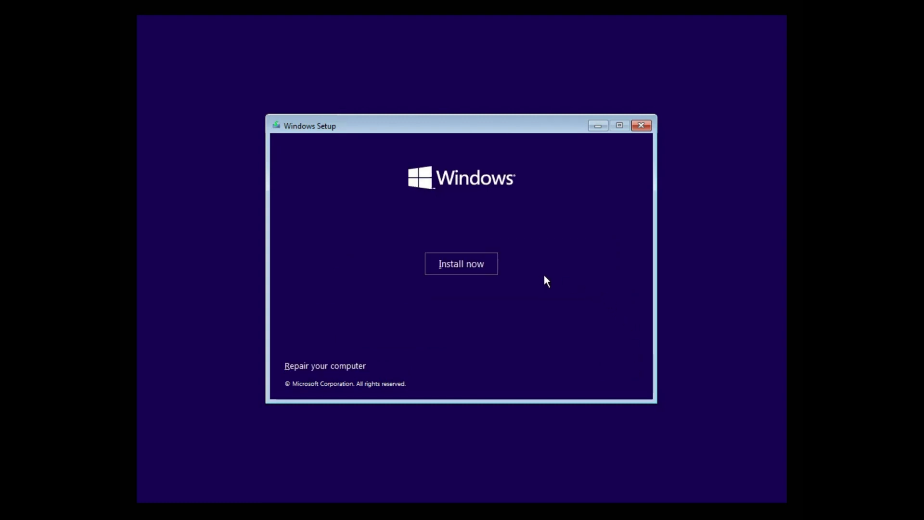
left_click(478, 264)
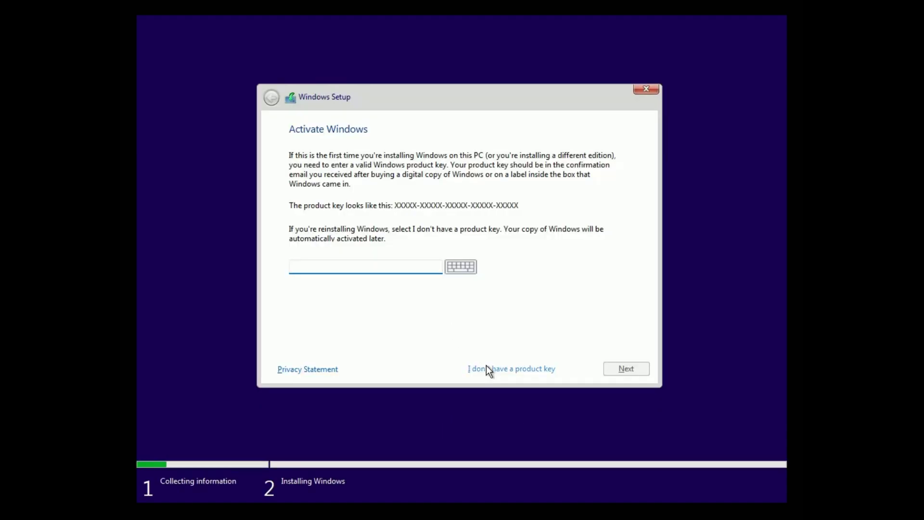
left_click(488, 368)
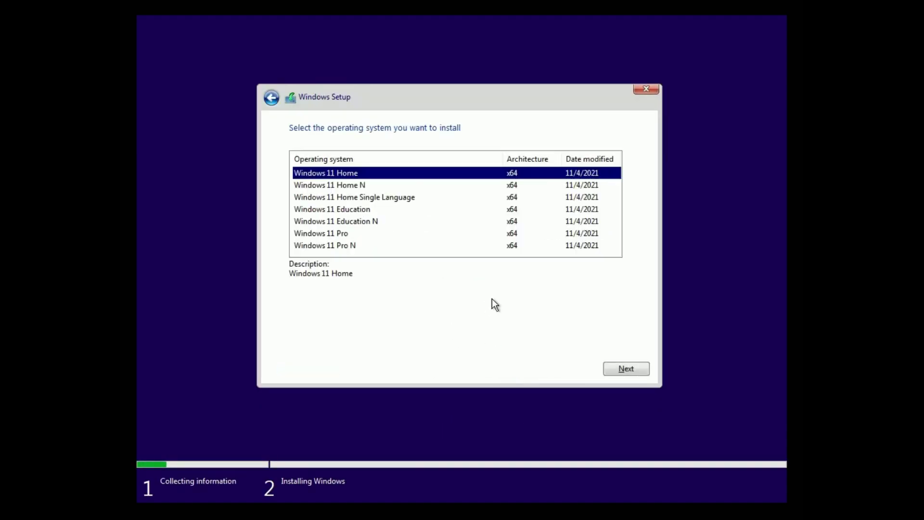
left_click(374, 233)
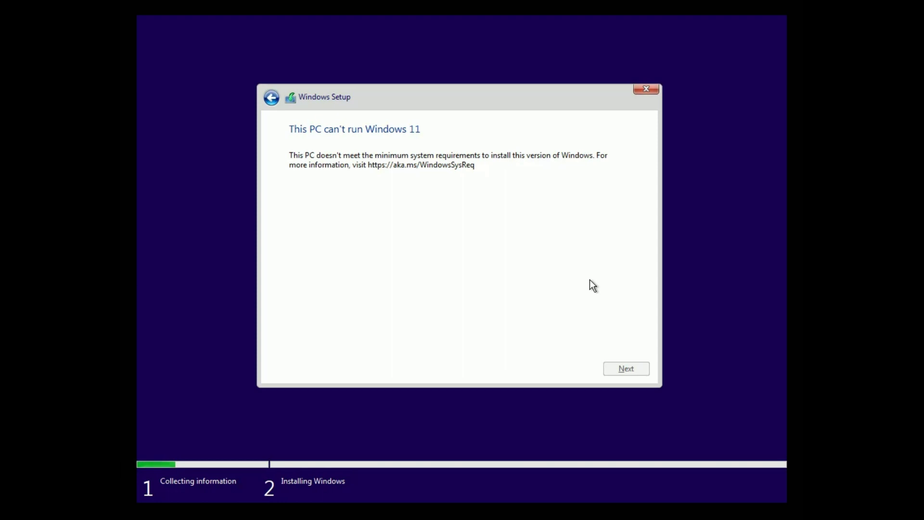
left_click(279, 101)
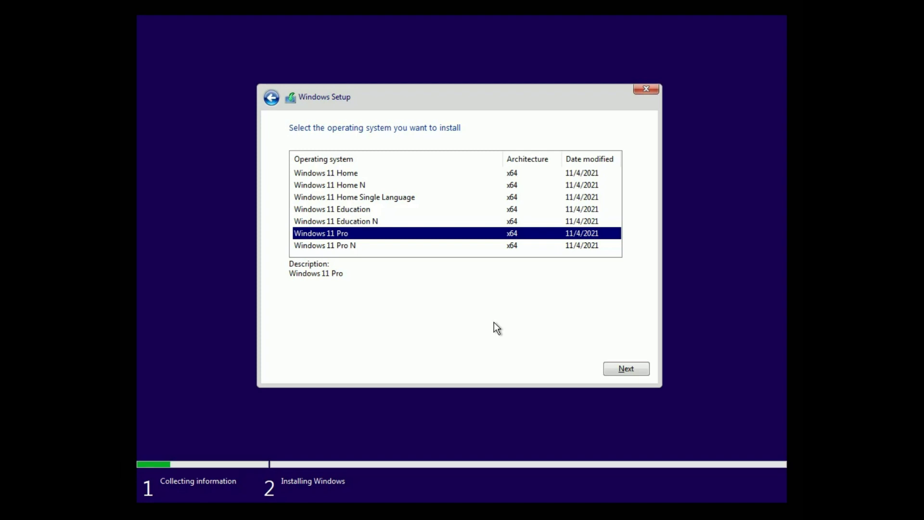
key("shift+F10")
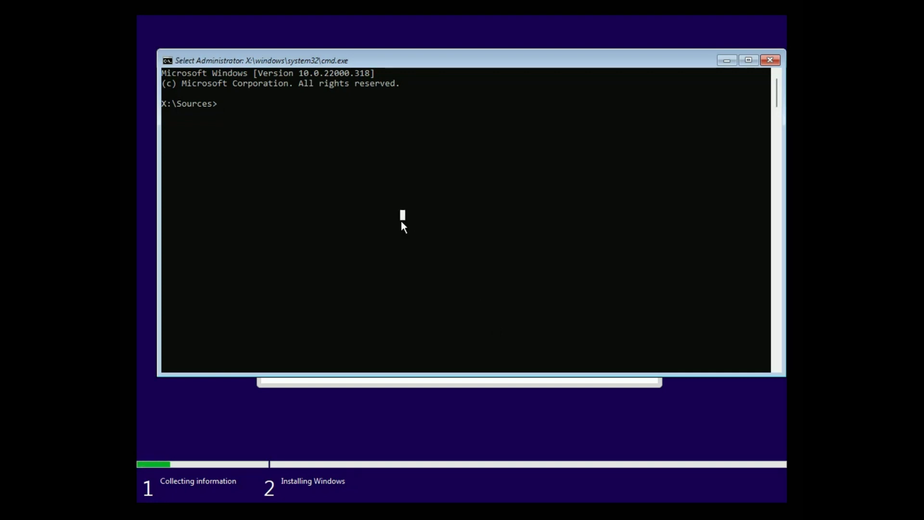
- Run notepad from the Command Prompt and open Notepad's File menu
type("no")
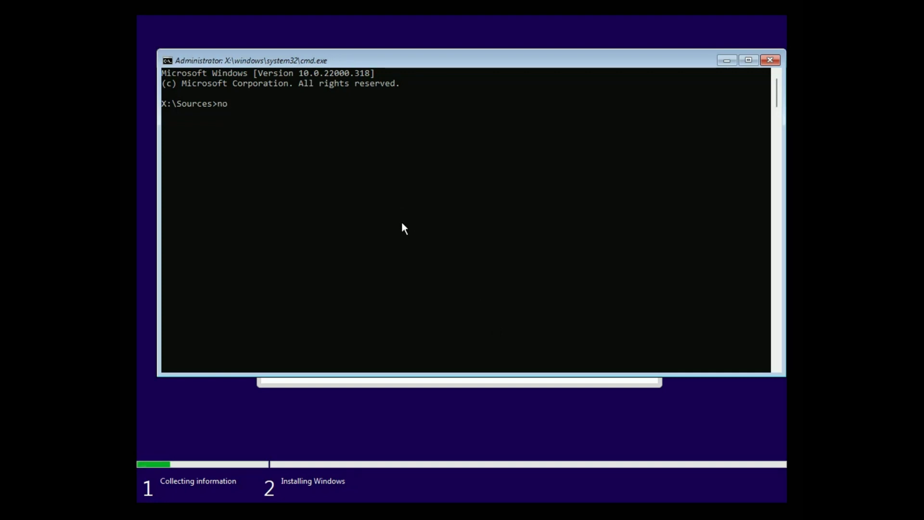
type("te")
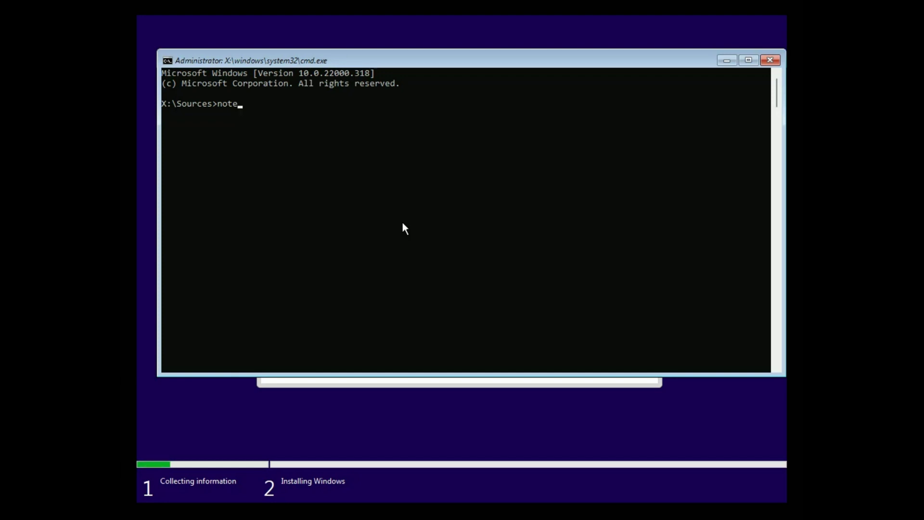
type("pad")
key("Return")
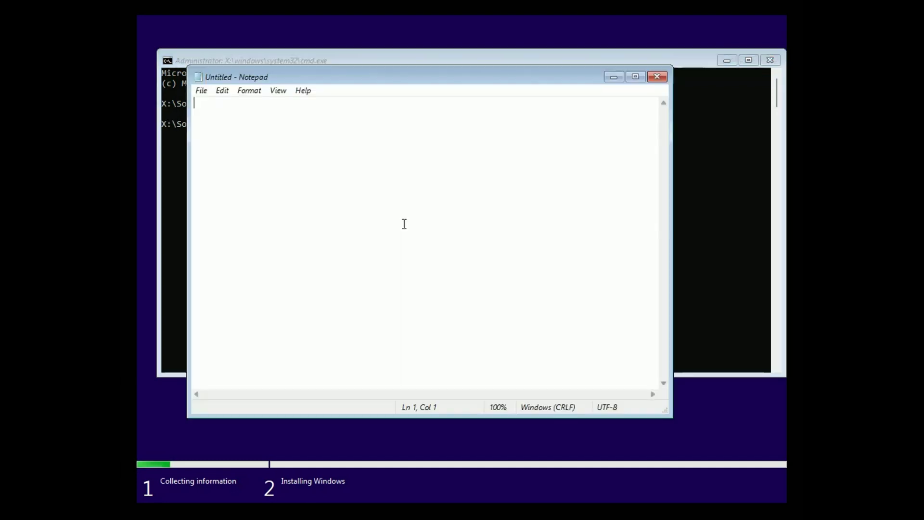
left_click(202, 91)
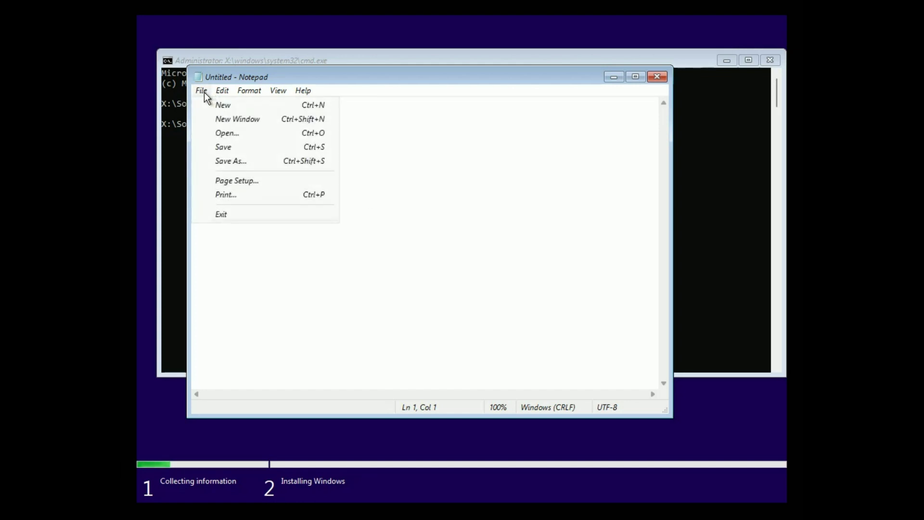
- In Notepad's Open dialog, browse the ESD-ISO (C:) drive showing All Files and select Win11
left_click(233, 133)
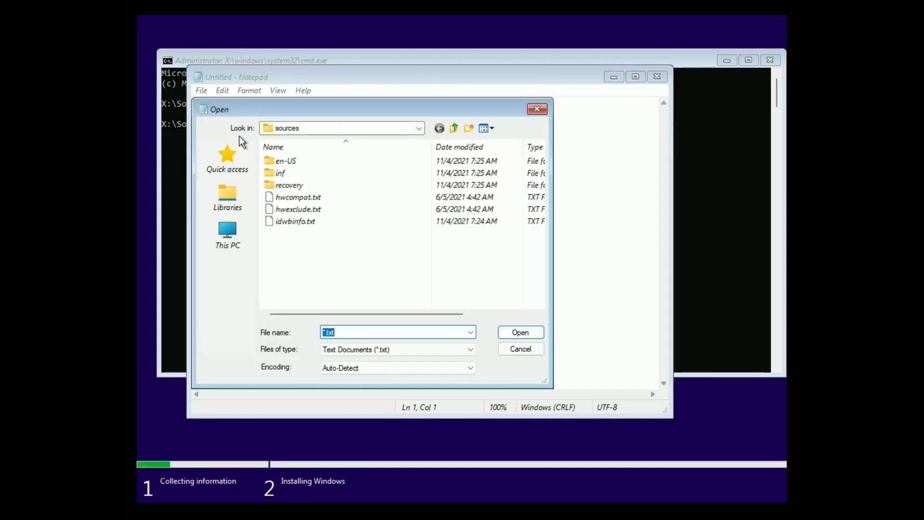
left_click(246, 221)
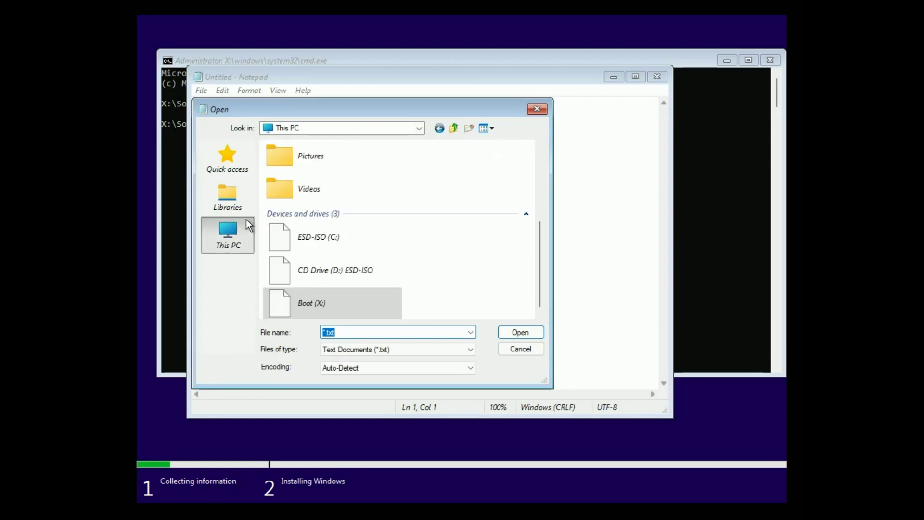
double_click(327, 230)
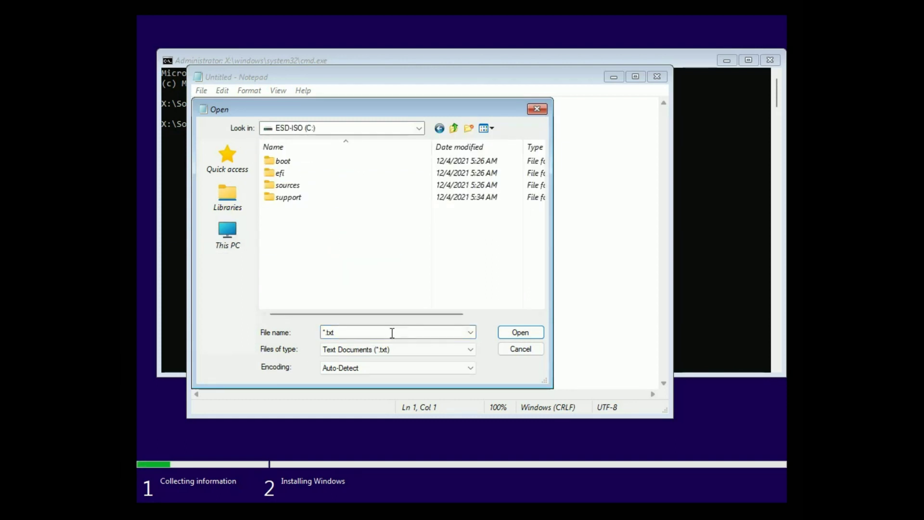
left_click(458, 351)
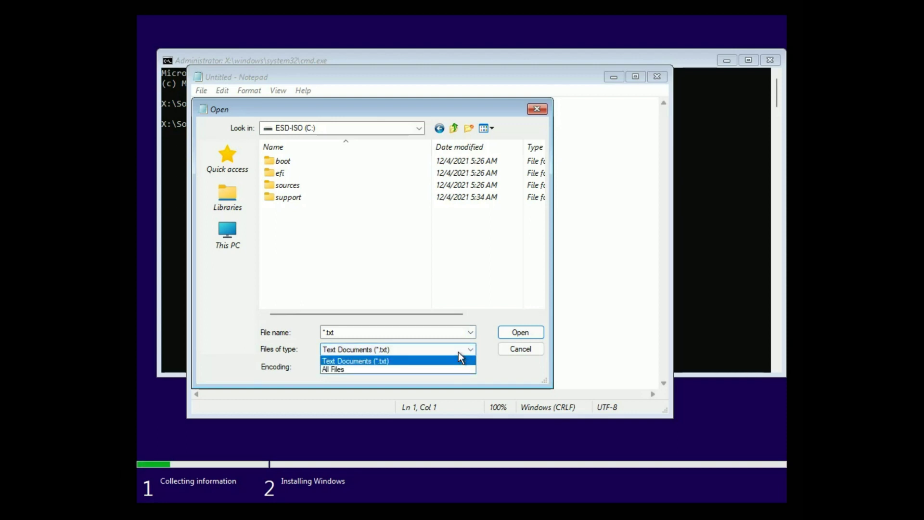
left_click(458, 352)
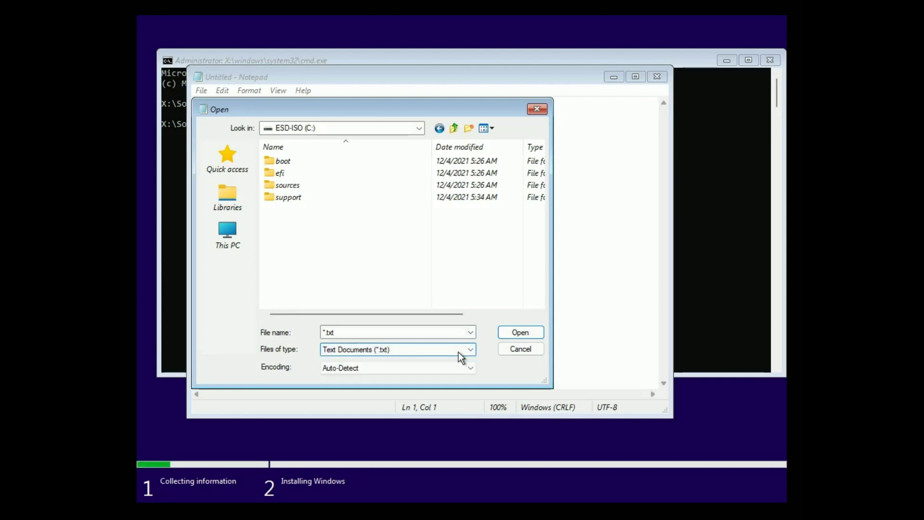
left_click(458, 352)
left_click(446, 366)
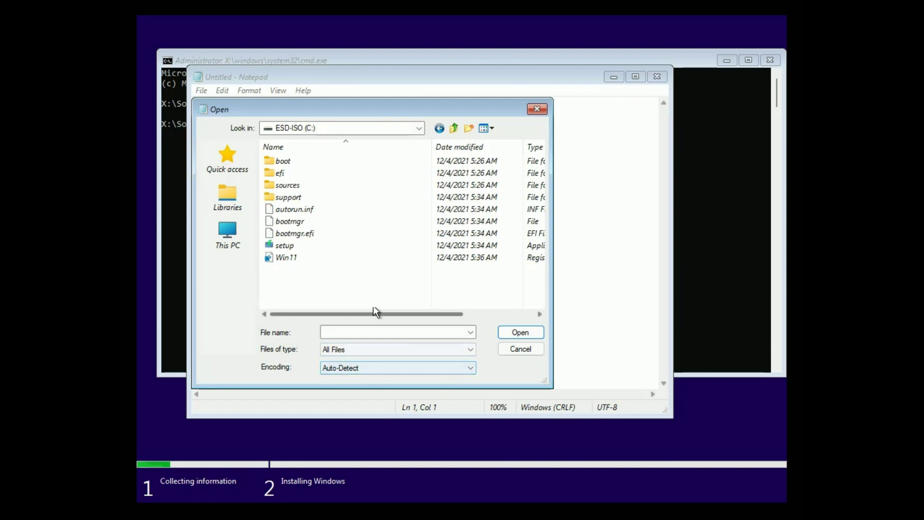
left_click(307, 258)
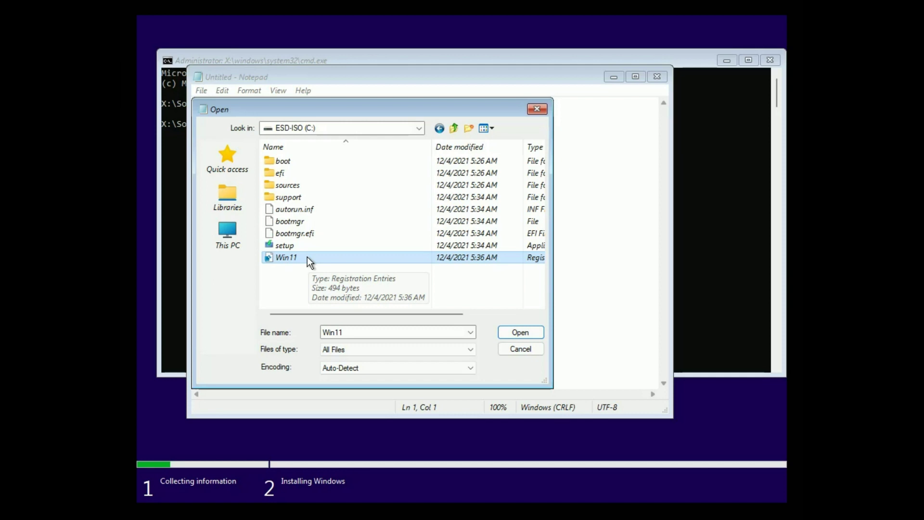
- Merge Win11.reg into the registry, confirm the success message, then close the dialog and Notepad
right_click(307, 256)
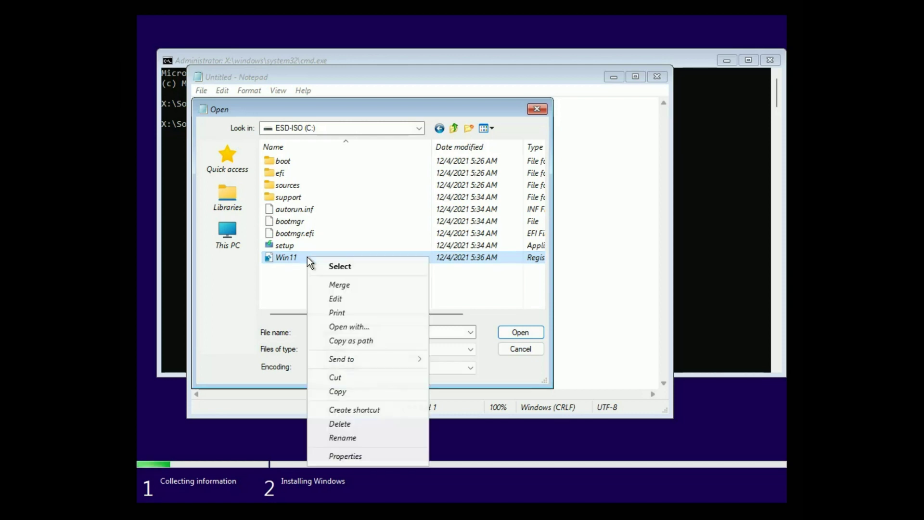
left_click(333, 284)
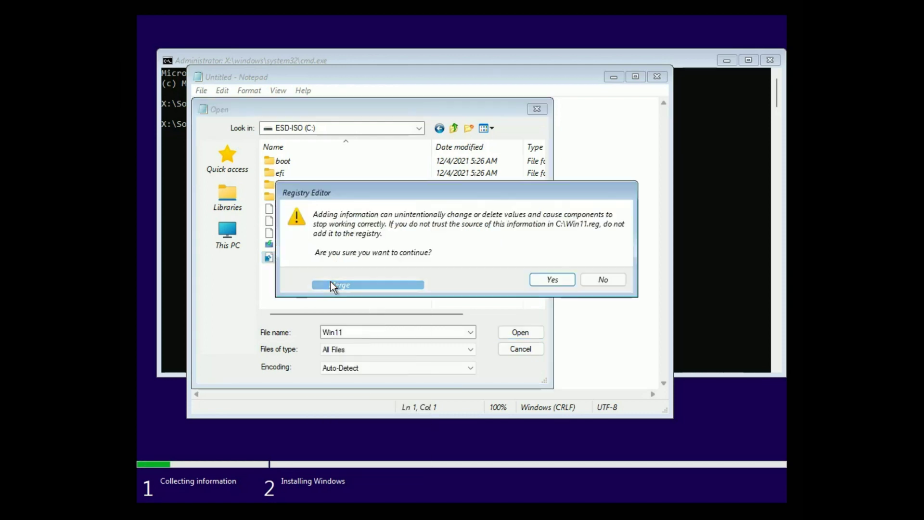
left_click(552, 280)
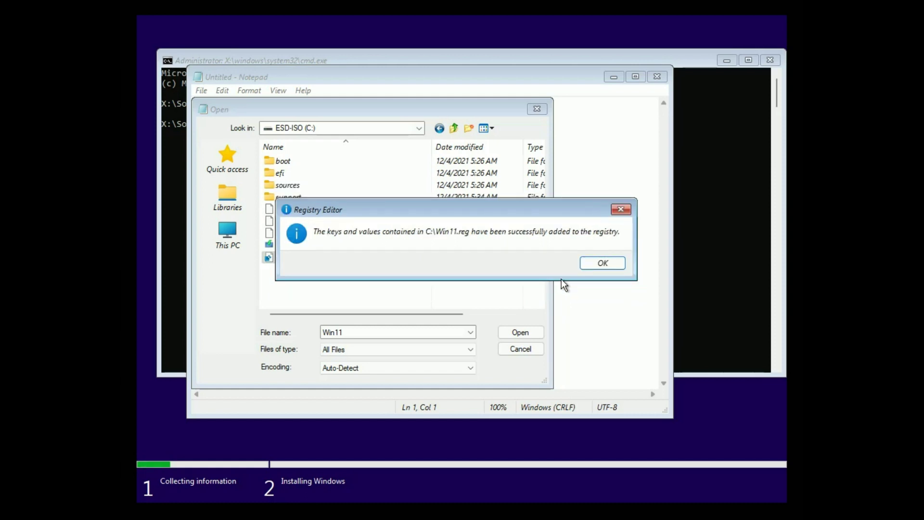
left_click(591, 265)
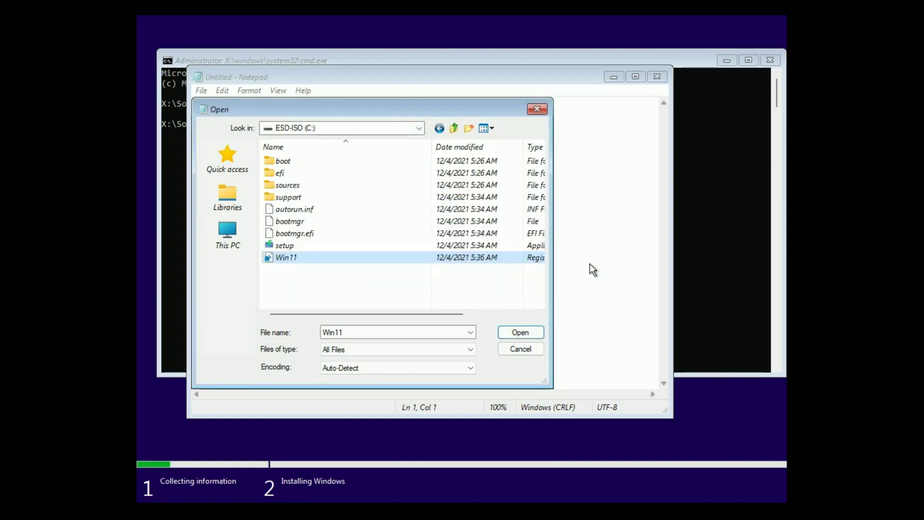
left_click(539, 110)
left_click(656, 77)
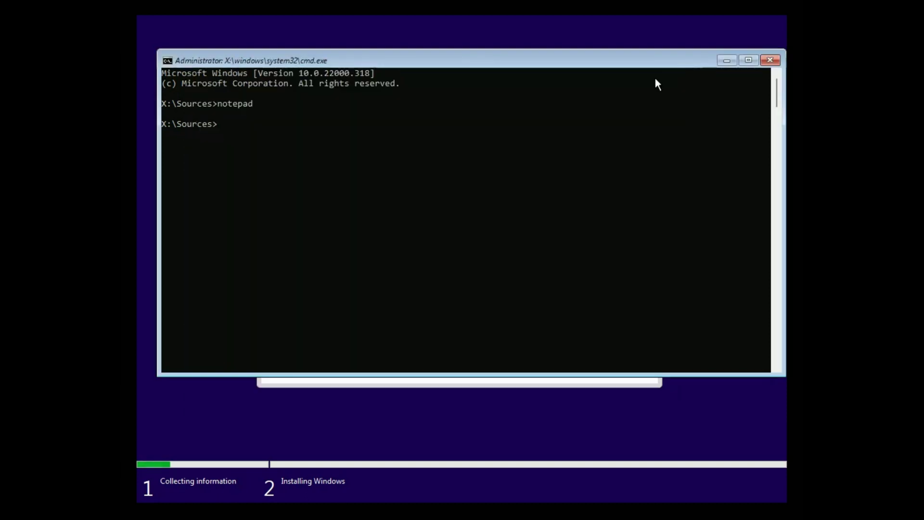
- Close the command prompt, accept the license terms, and custom-install Windows on Drive 0 Unallocated Space
left_click(769, 60)
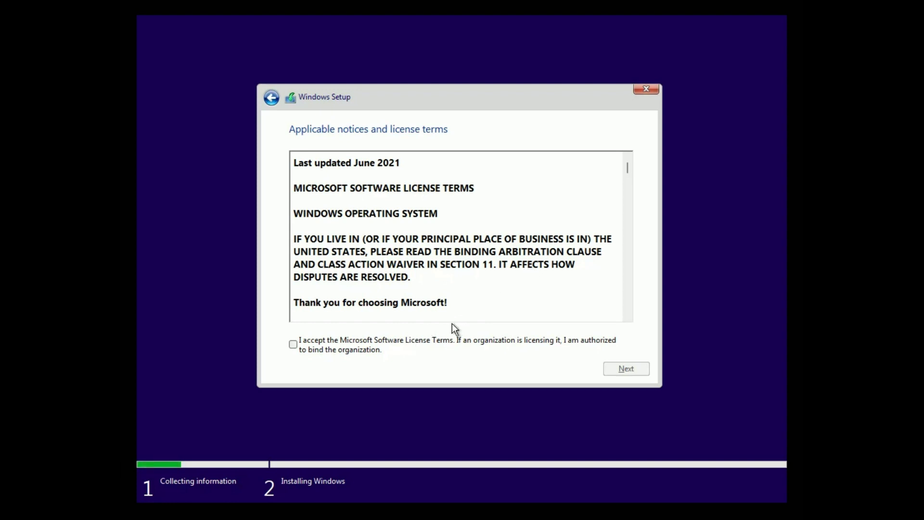
left_click(294, 345)
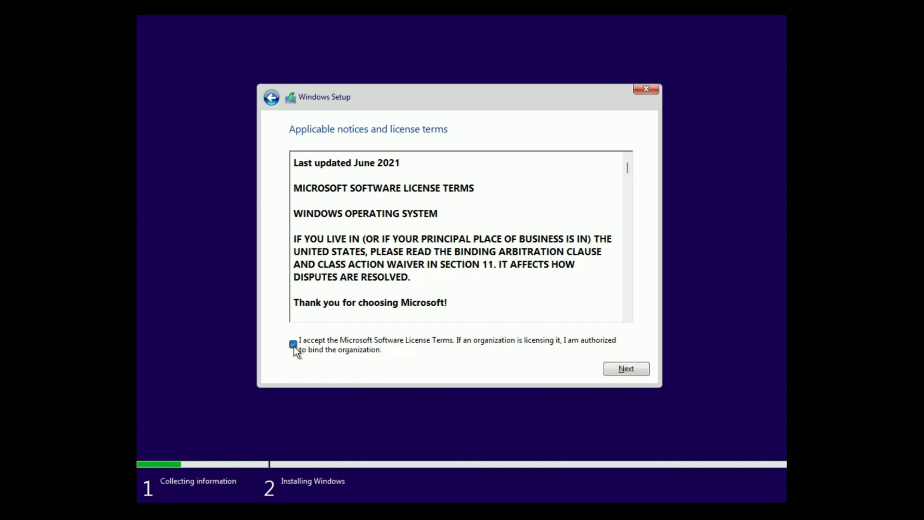
left_click(619, 370)
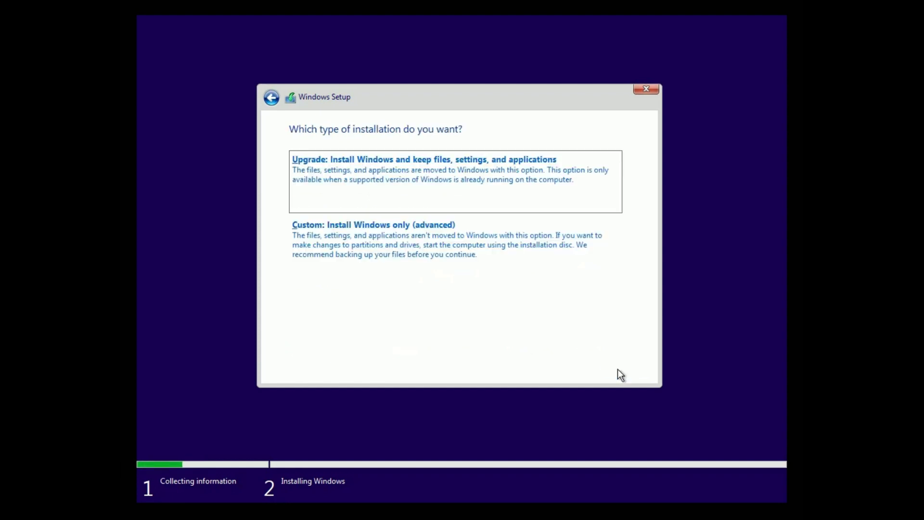
left_click(481, 262)
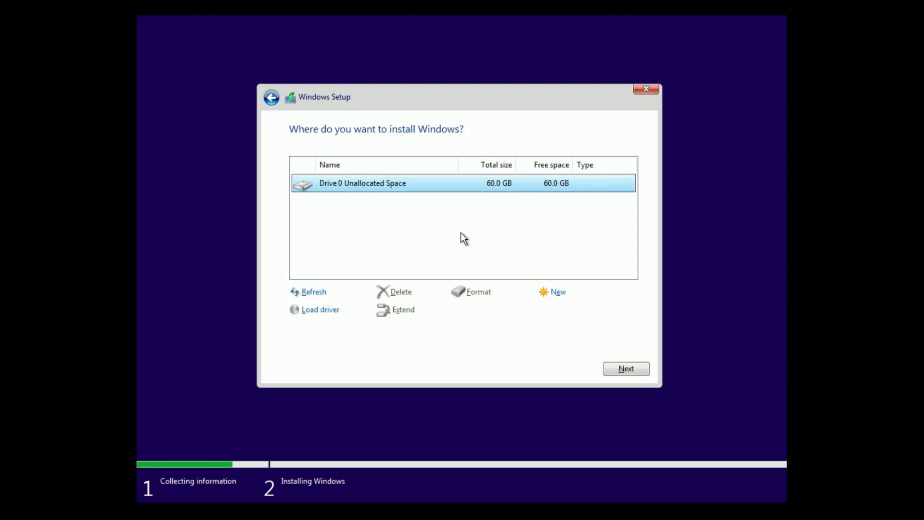
left_click(628, 369)
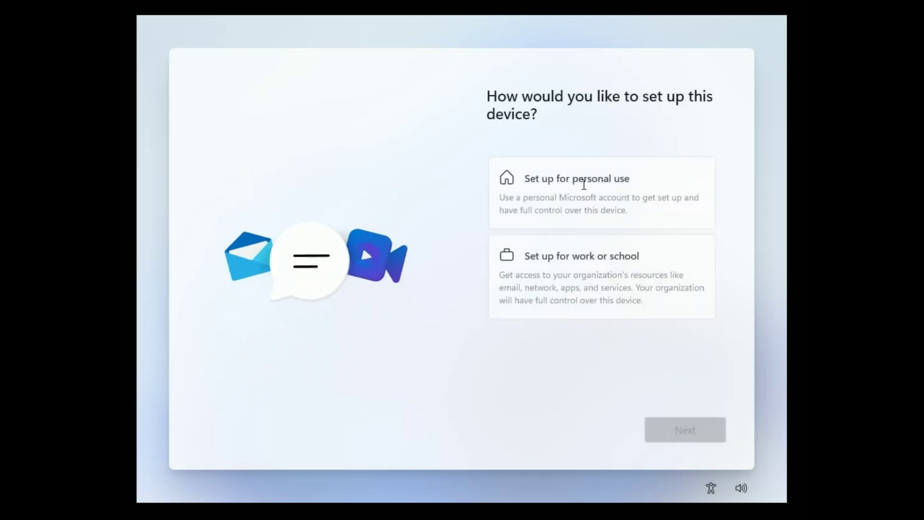
- Set up for personal use with an offline local account named admin and no password
left_click(584, 185)
left_click(703, 429)
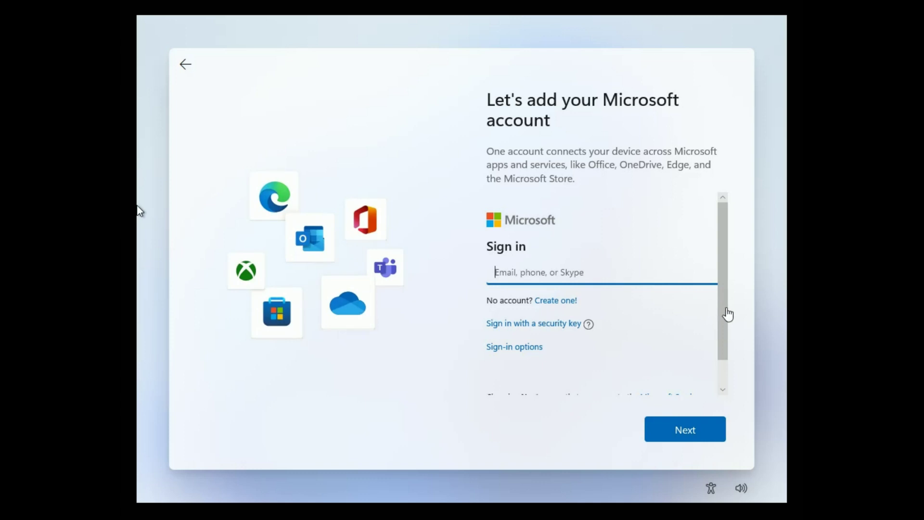
left_click_drag(727, 313, 727, 332)
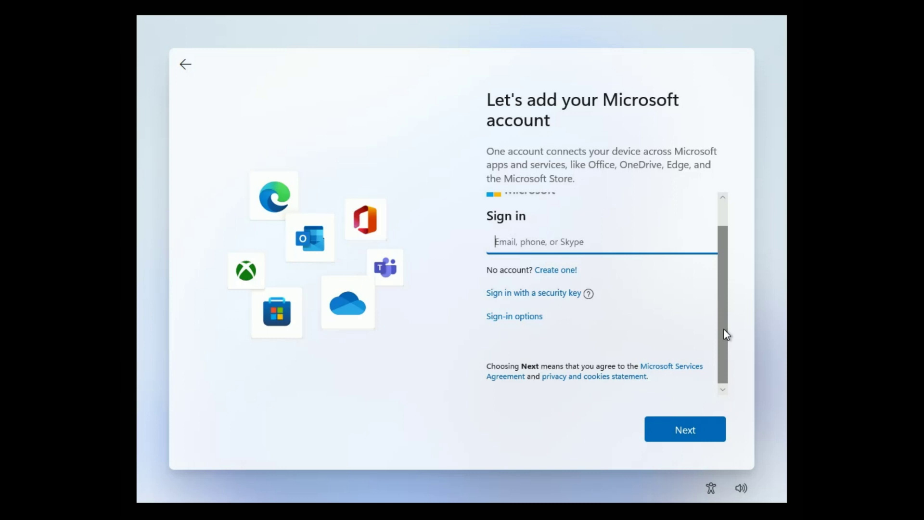
left_click(517, 317)
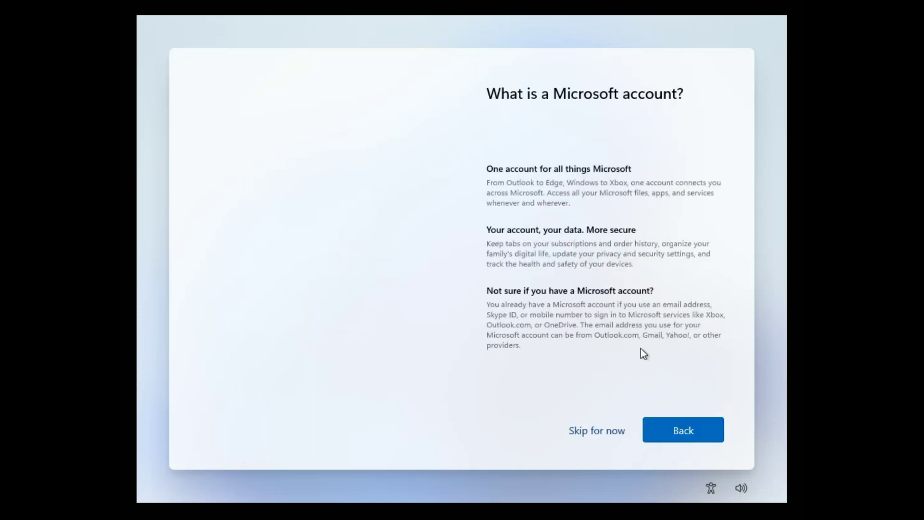
left_click(613, 435)
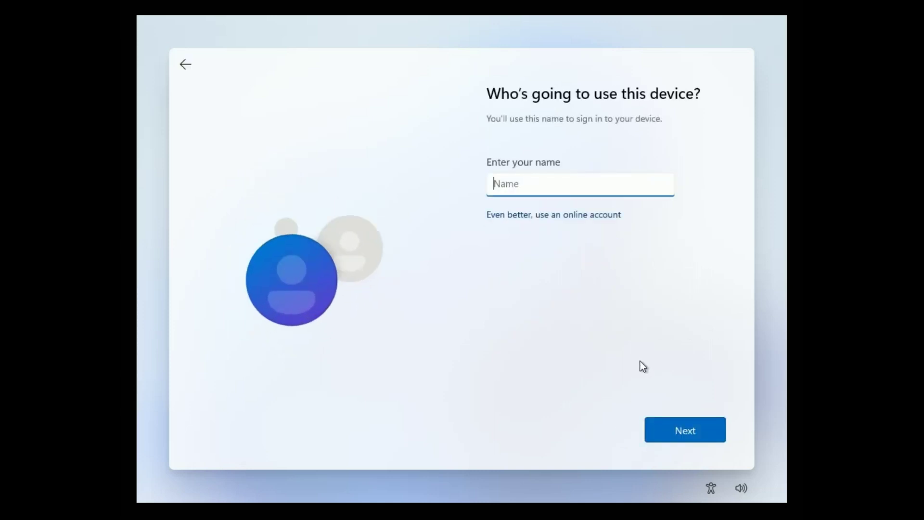
type("admin")
left_click(688, 429)
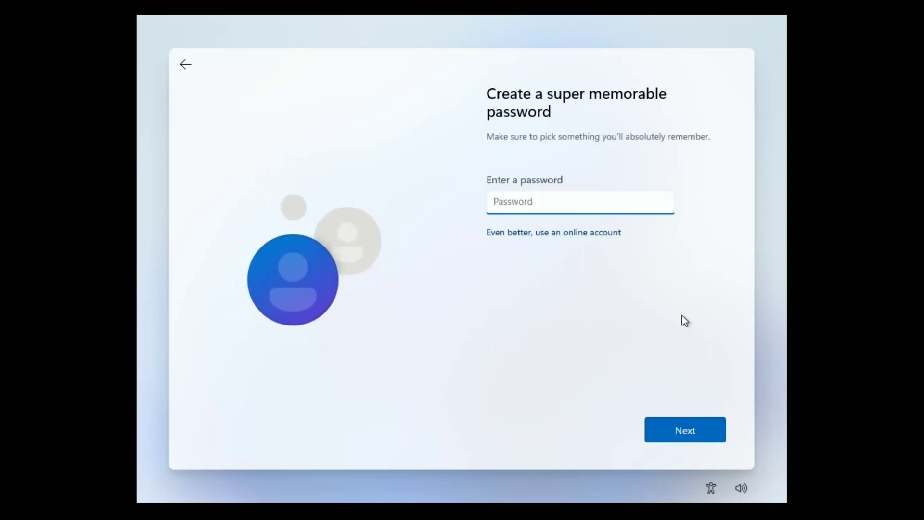
left_click(685, 429)
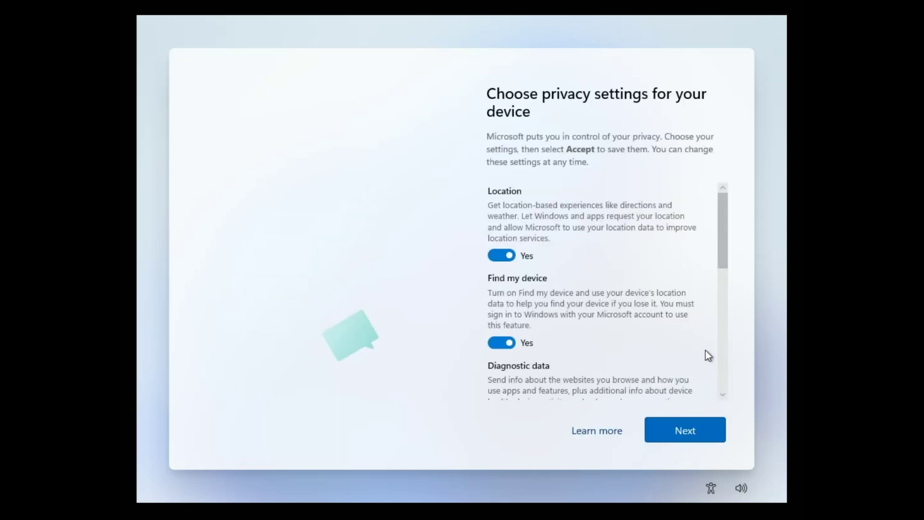
- Turn off Location, Find my device, inking & typing, tailored experiences and advertising ID; diagnostics to required only
left_click(502, 255)
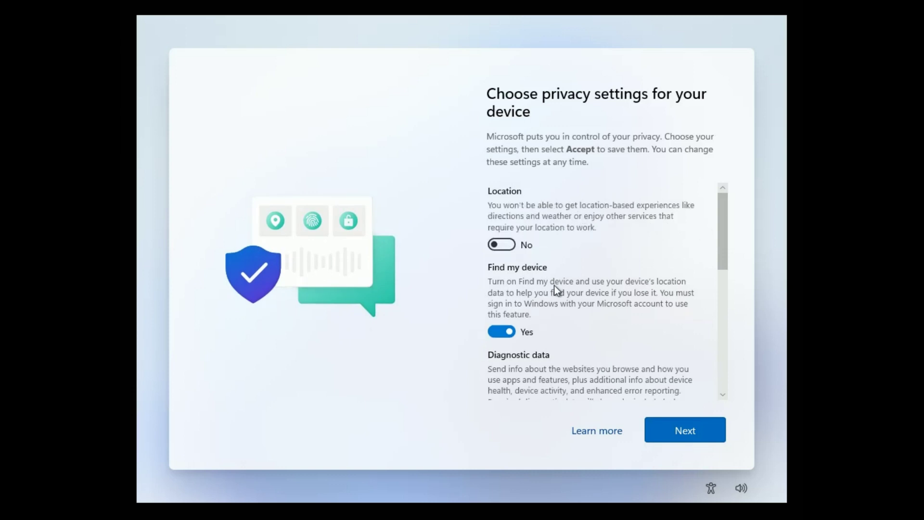
left_click(553, 285)
left_click(561, 355)
scroll(591, 337, "down", 2)
left_click(565, 361)
scroll(585, 331, "down", 2)
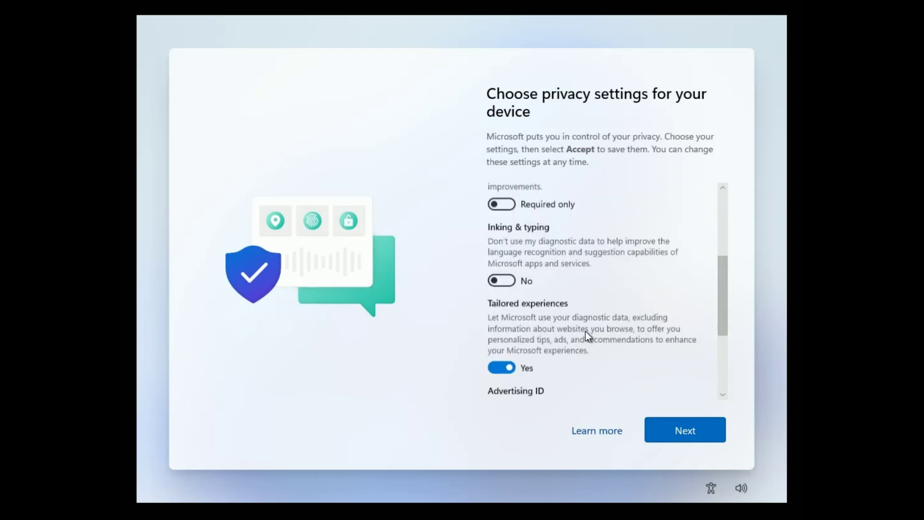
left_click(573, 323)
scroll(572, 322, "down", 2)
left_click(570, 304)
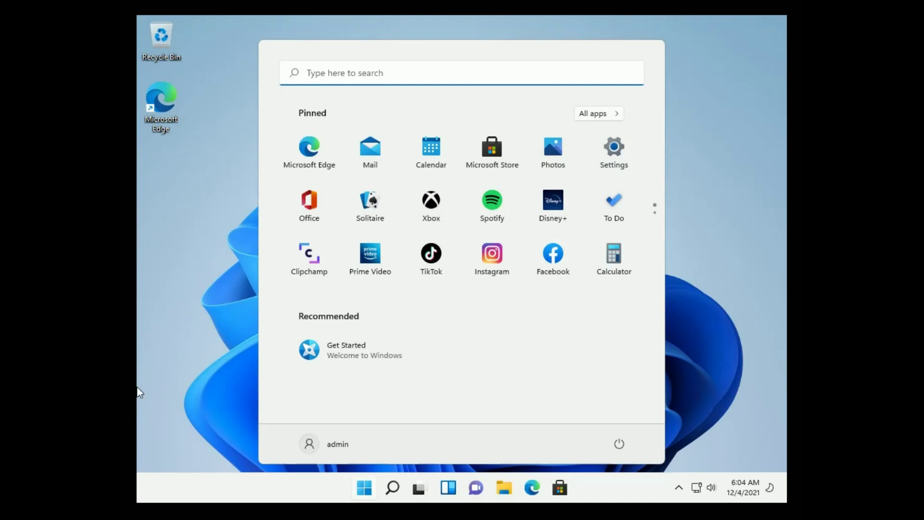
- Go to Windows Update in Settings and download the pending Defender, removal tool and .NET updates
left_click(614, 148)
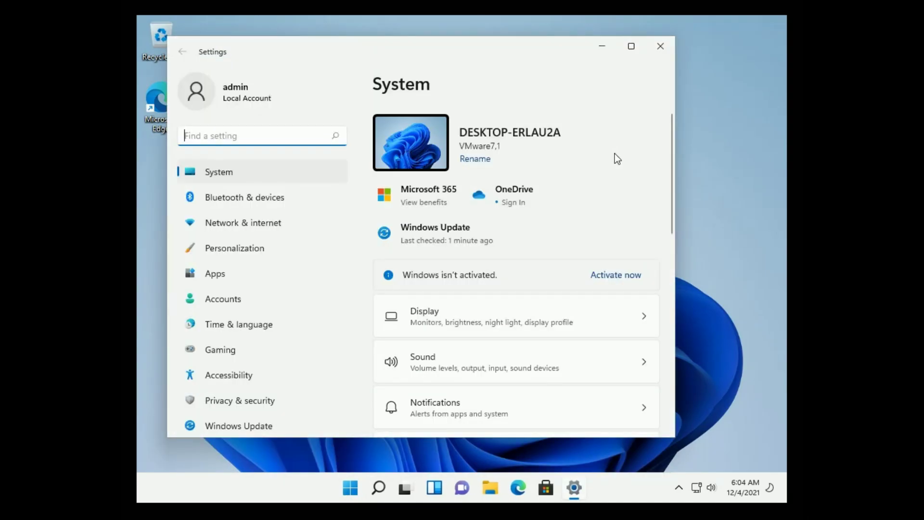
left_click(269, 427)
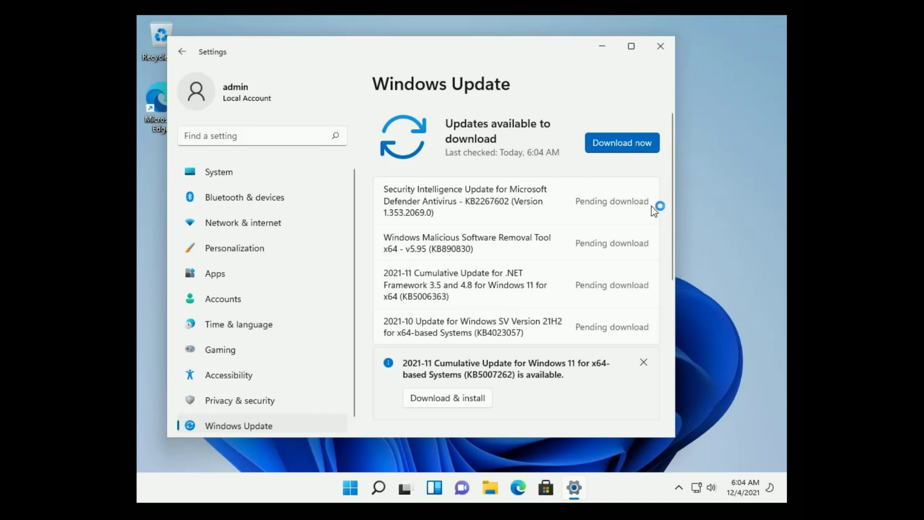
left_click(624, 148)
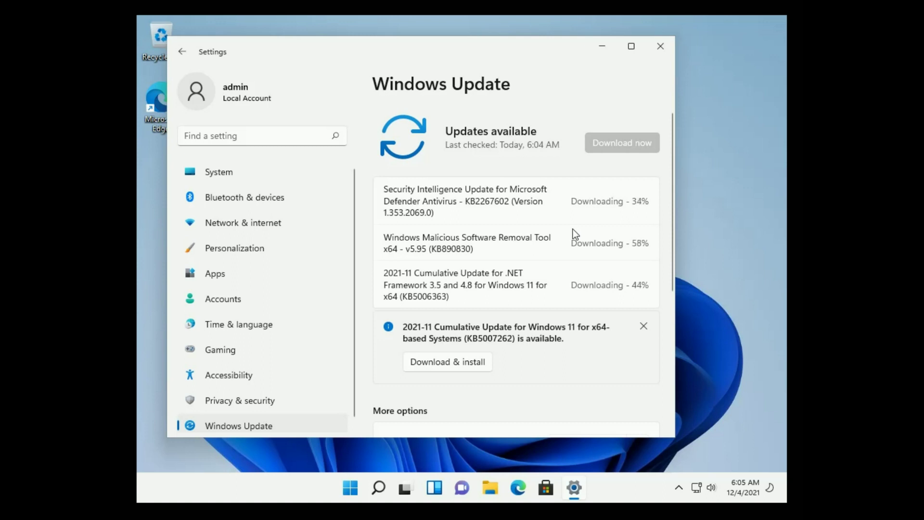
scroll(567, 232, "down", 2)
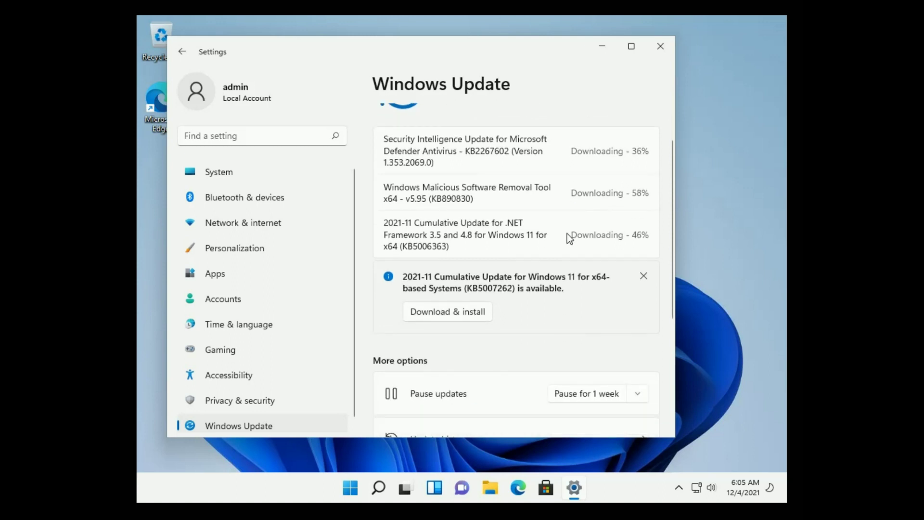